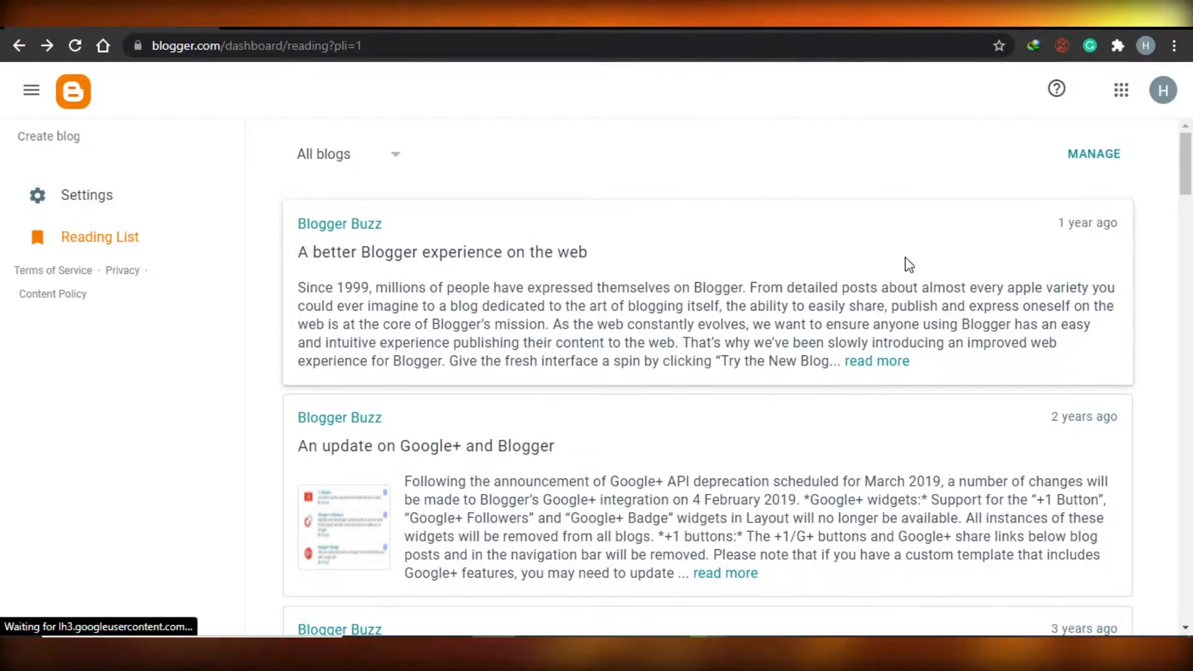
Step: Start creating a new blog and give it the title MODISH BLOGS
mouse_move(1188, 153)
mouse_down()
mouse_move(1190, 256)
mouse_move(1188, 137)
mouse_up()
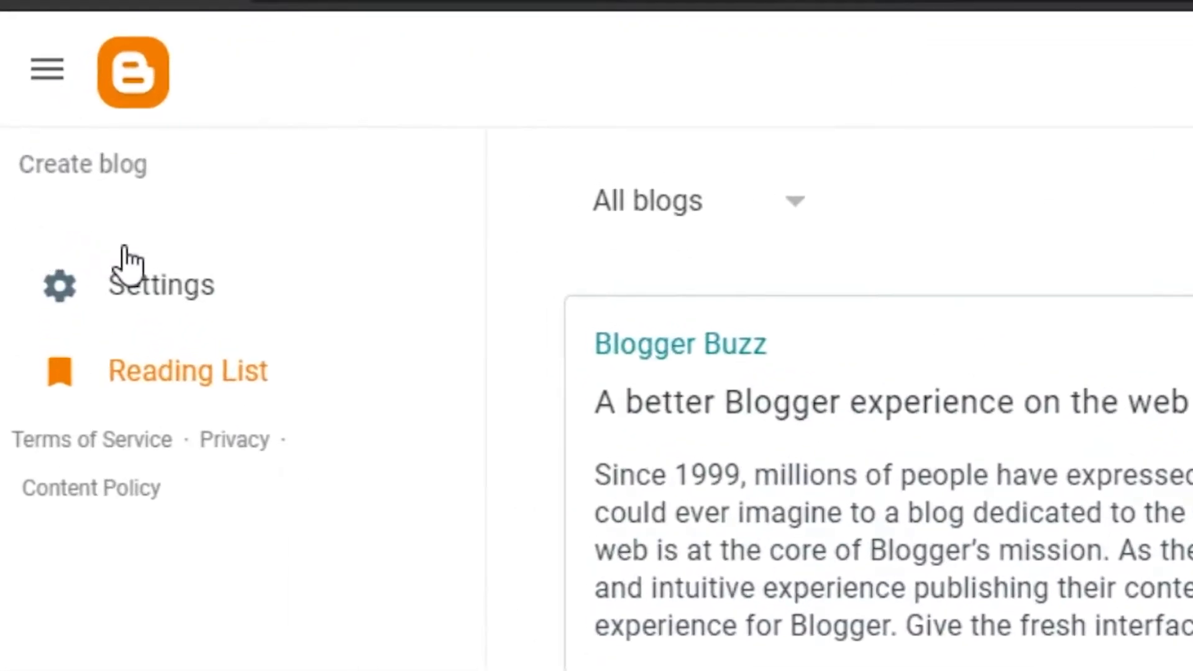
click(104, 179)
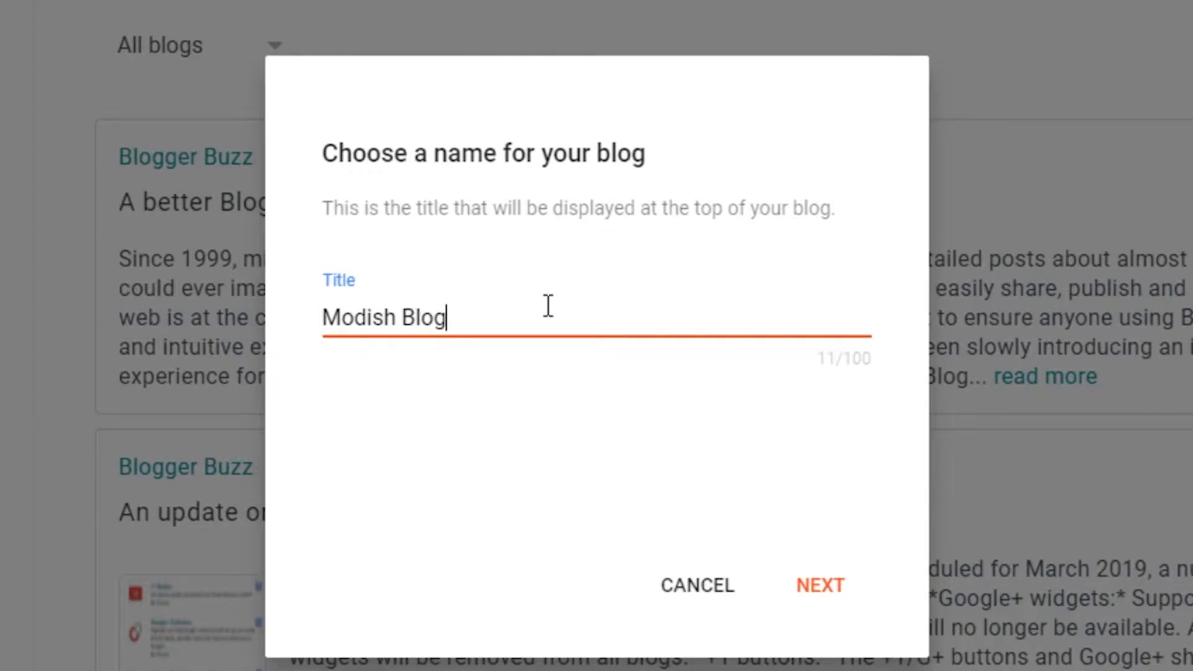
key(BackSpace)
key(BackSpace)
key(BackSpace)
key(BackSpace)
key(BackSpace)
key(BackSpace)
key(BackSpace)
key(BackSpace)
key(BackSpace)
key(BackSpace)
text(MODISH BLOGS)
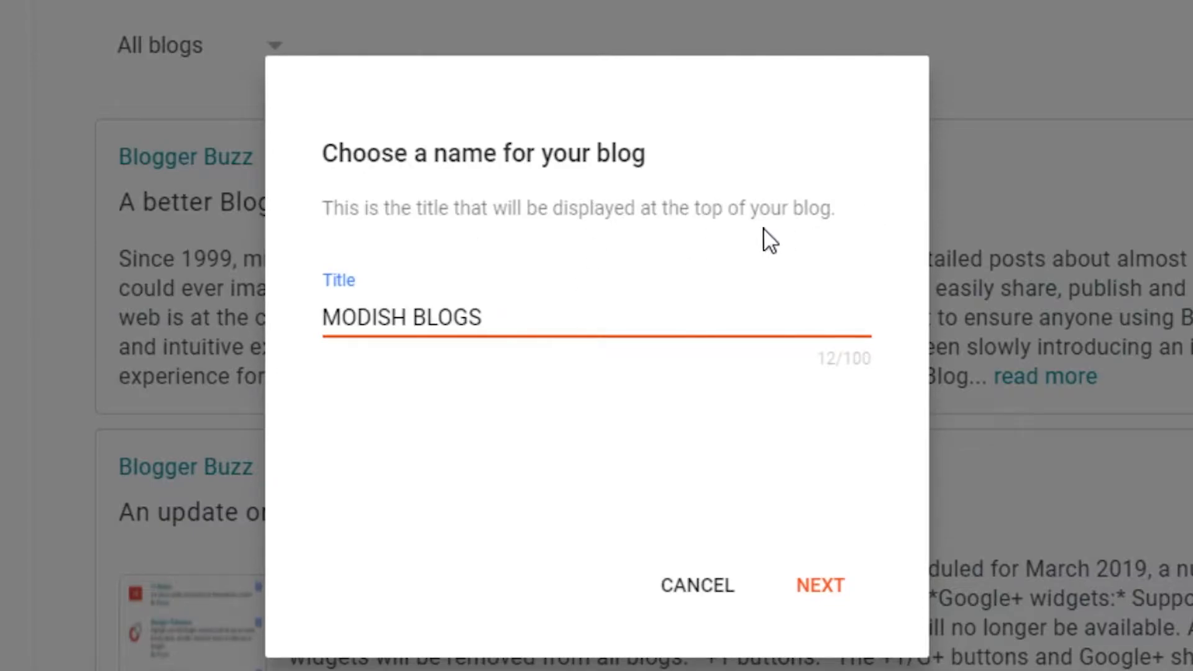
Step: Set the blog's address to MODISHBLOGS.blogspot.com and save the new blog
click(847, 595)
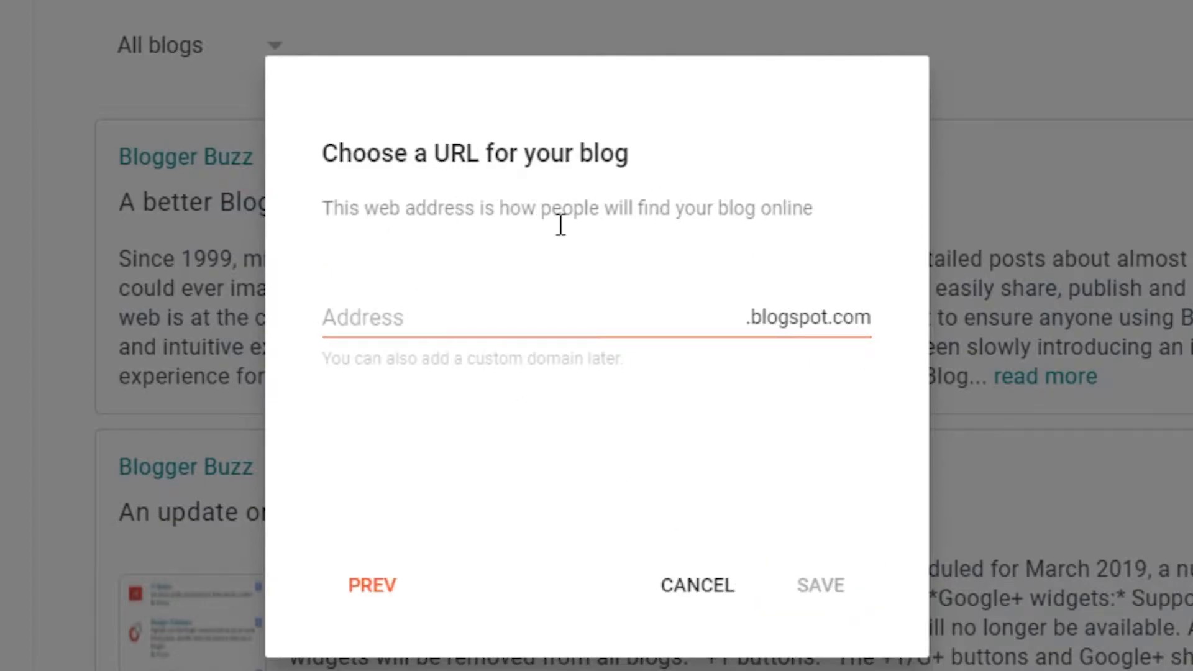
click(423, 303)
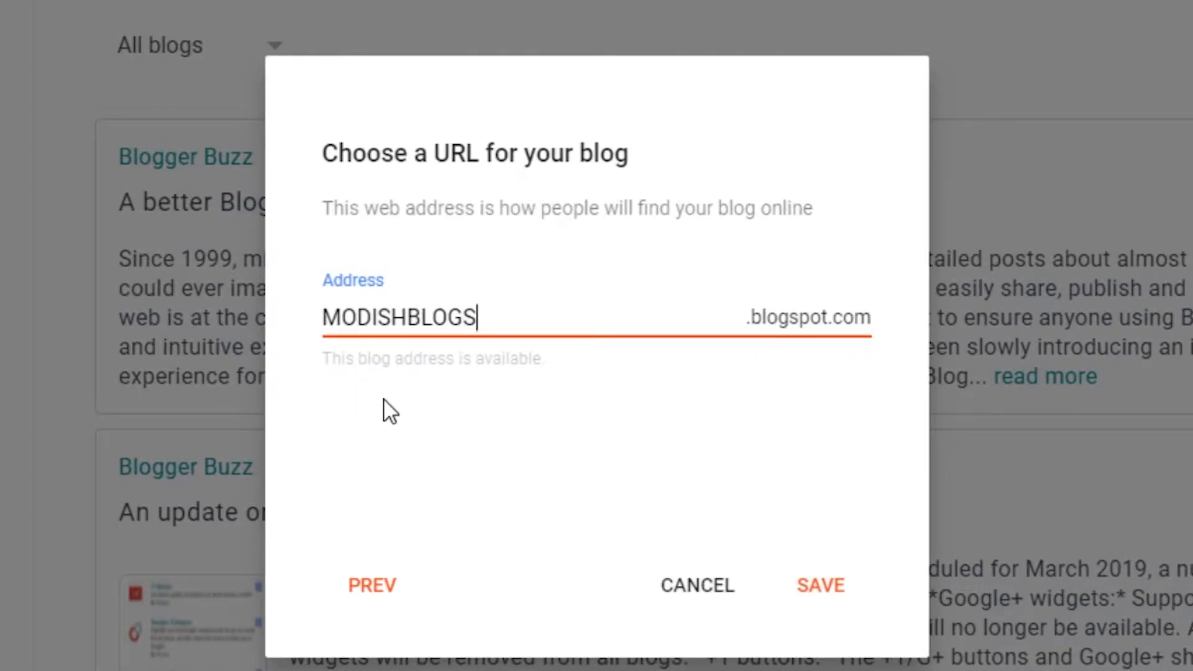
click(820, 587)
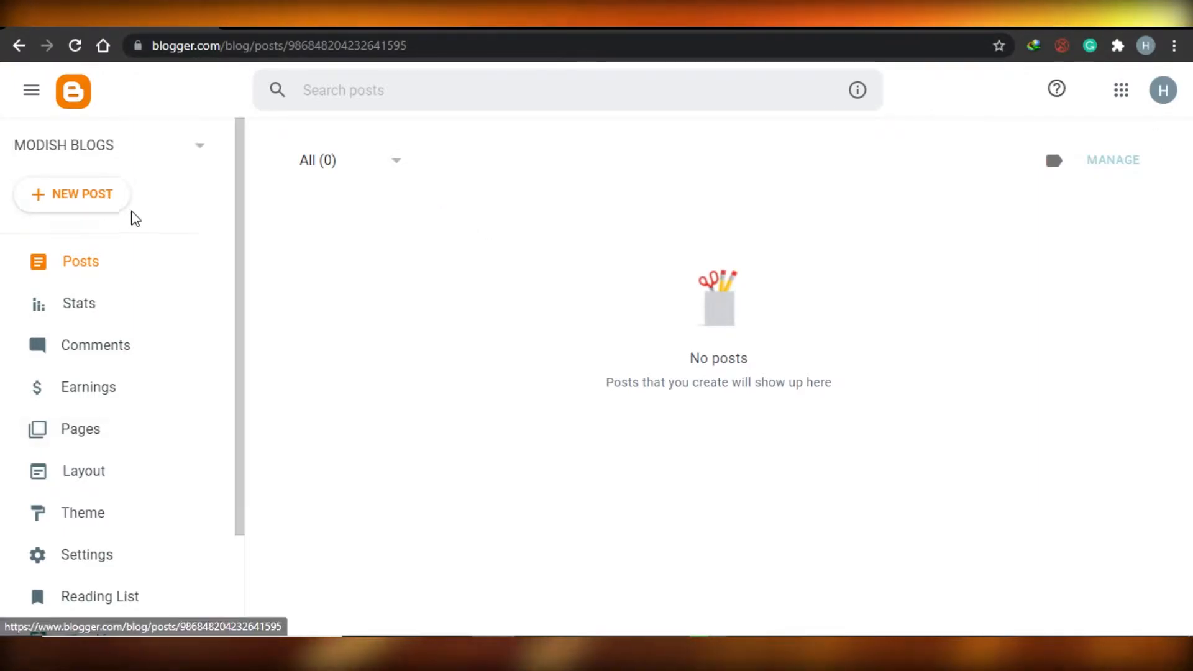
Step: View the live MODISH BLOGS site, and return to the blog's dashboard
drag(241, 216, 236, 165)
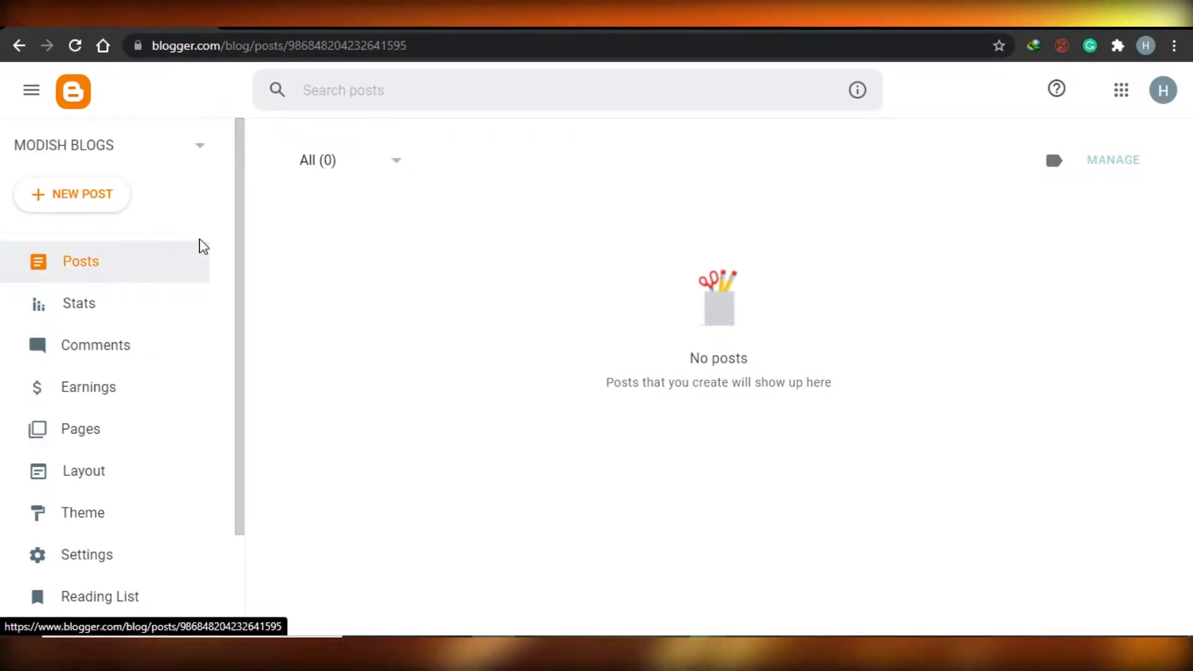
mouse_move(236, 274)
mouse_down()
mouse_move(232, 354)
mouse_move(241, 289)
mouse_up()
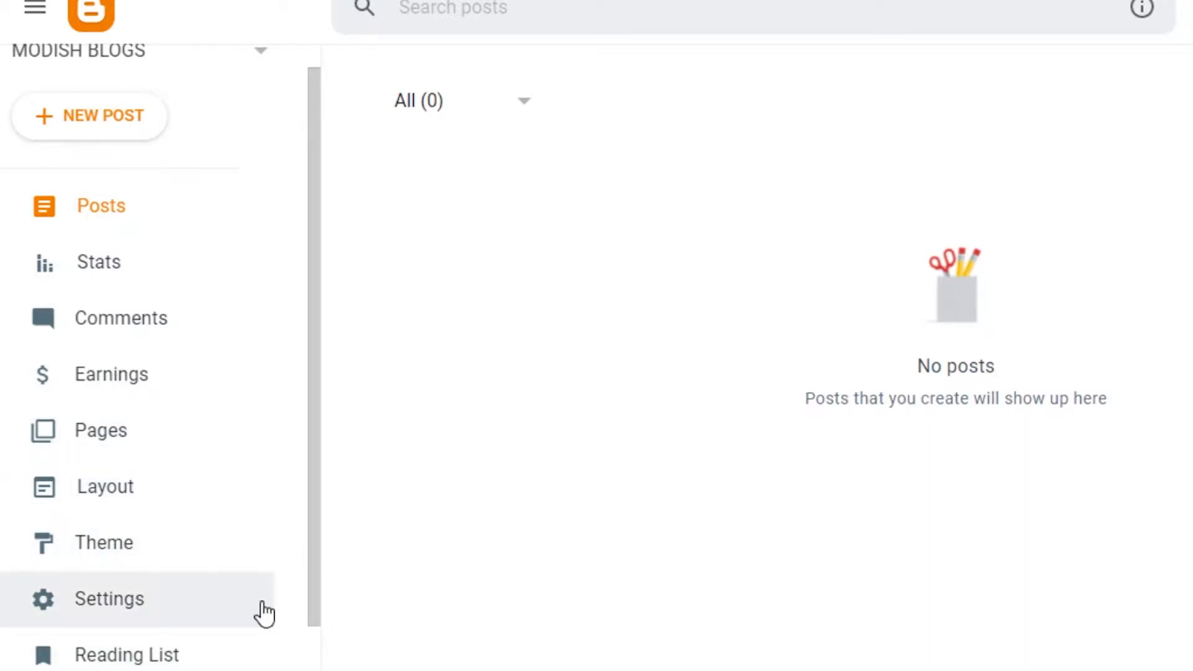
scroll(311, 615, down, 2)
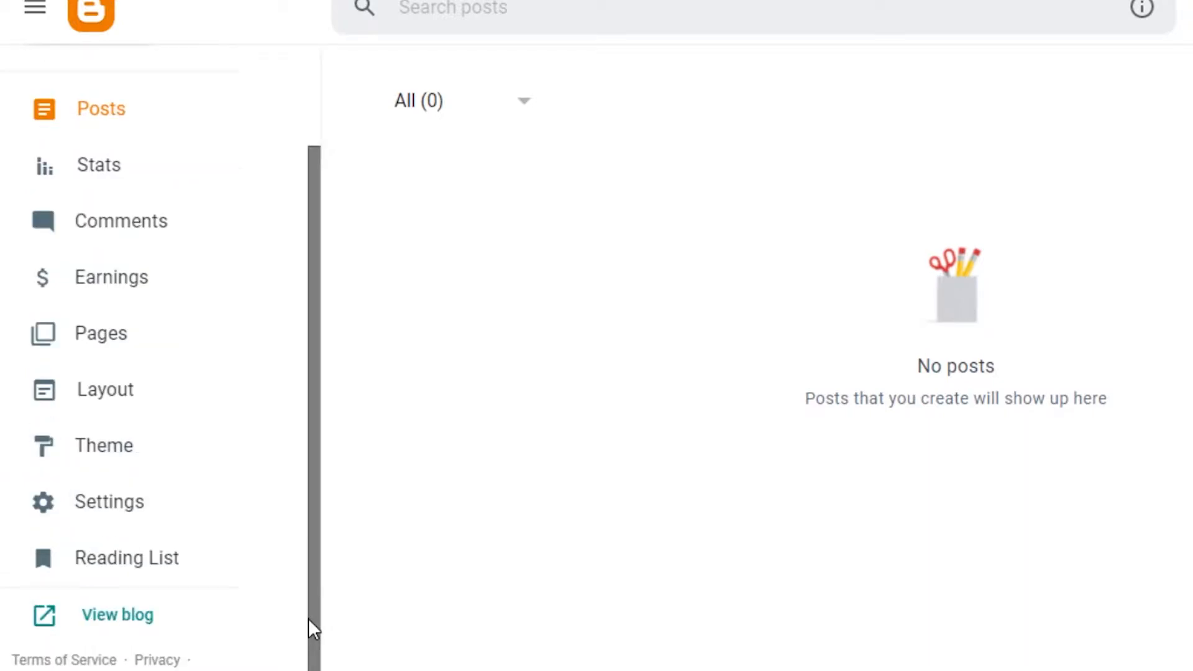
click(114, 616)
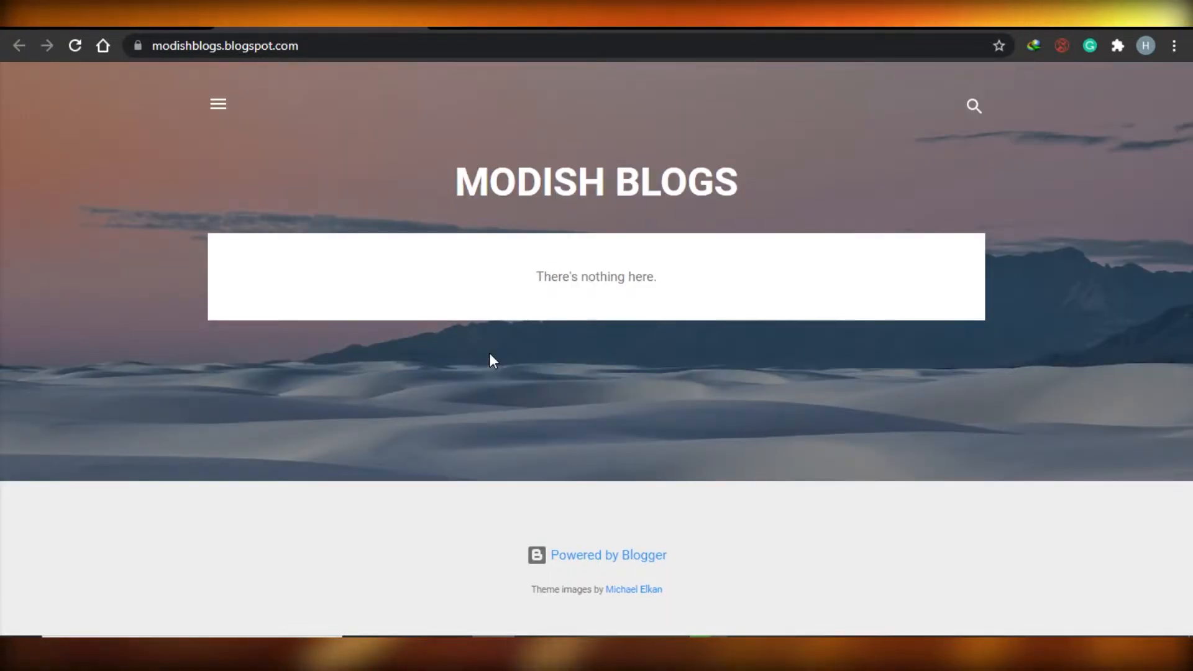
click(124, 21)
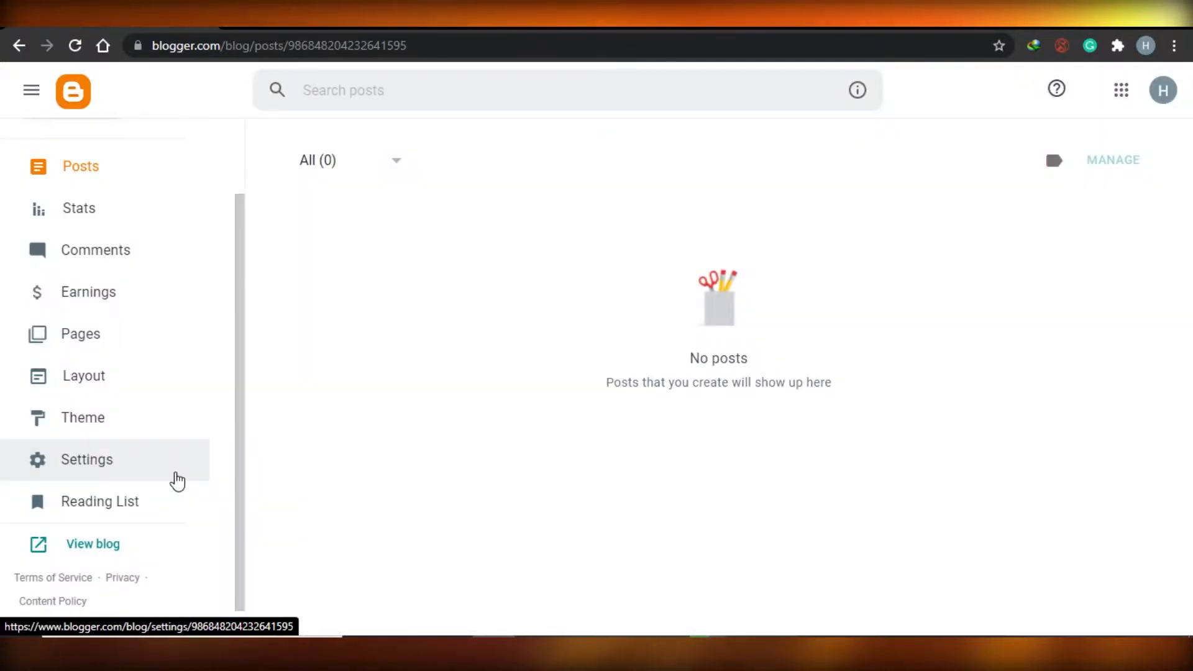
Step: In the blog settings, save the description "MODISH BLOGS provide health, lifestyle blogs for you."
drag(240, 259, 228, 318)
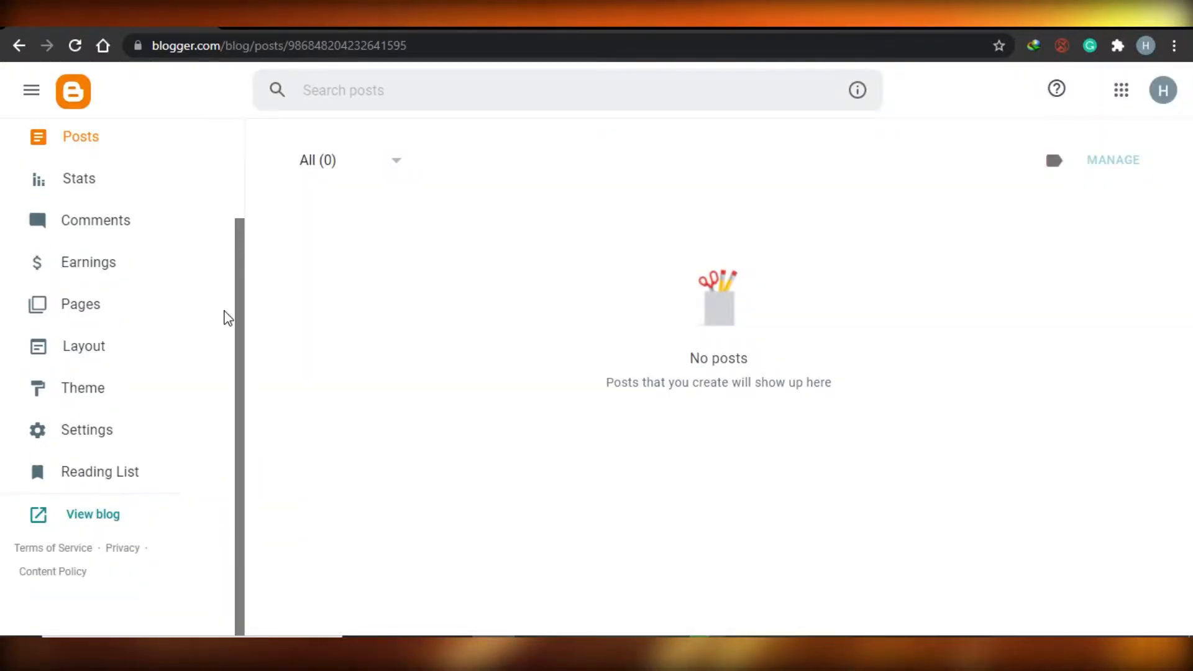
click(66, 439)
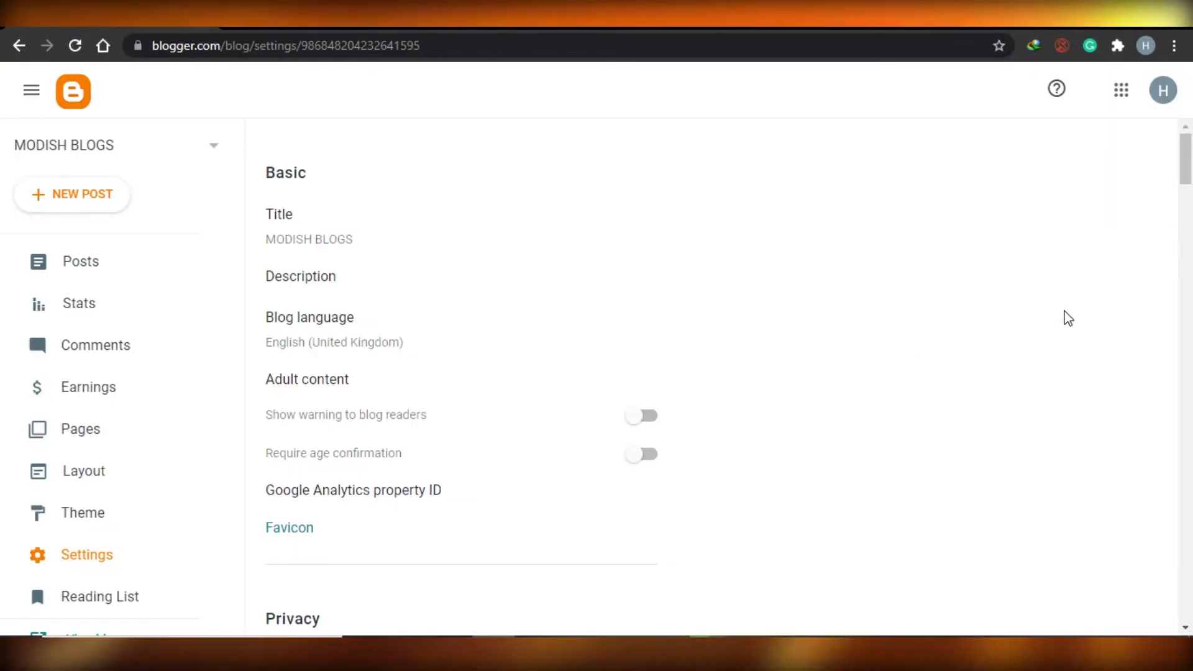
drag(1189, 156, 1190, 258)
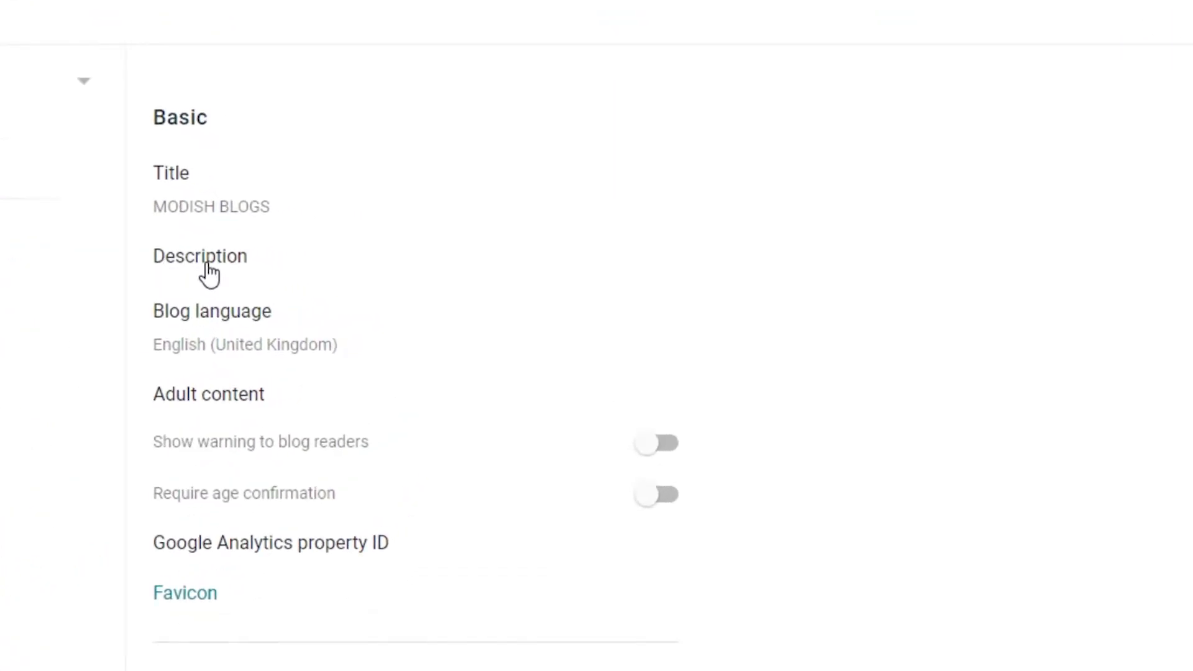
click(208, 273)
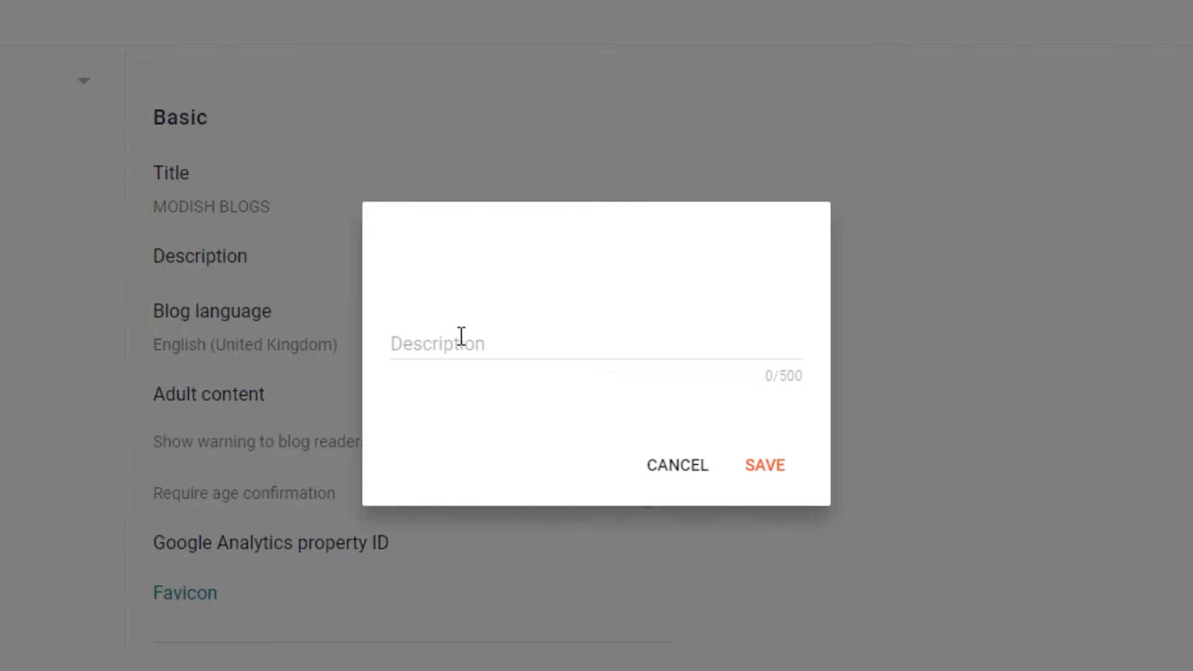
click(461, 336)
text(MODISH BLOGS provide health, lifestyle blogs for you.)
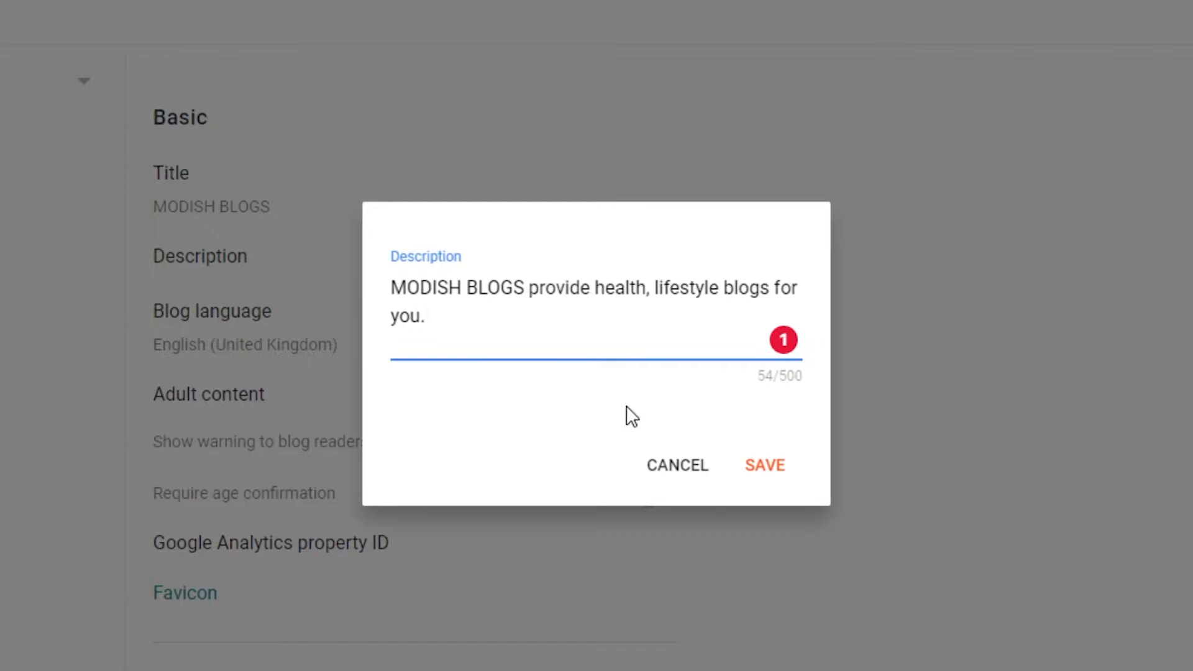
click(760, 474)
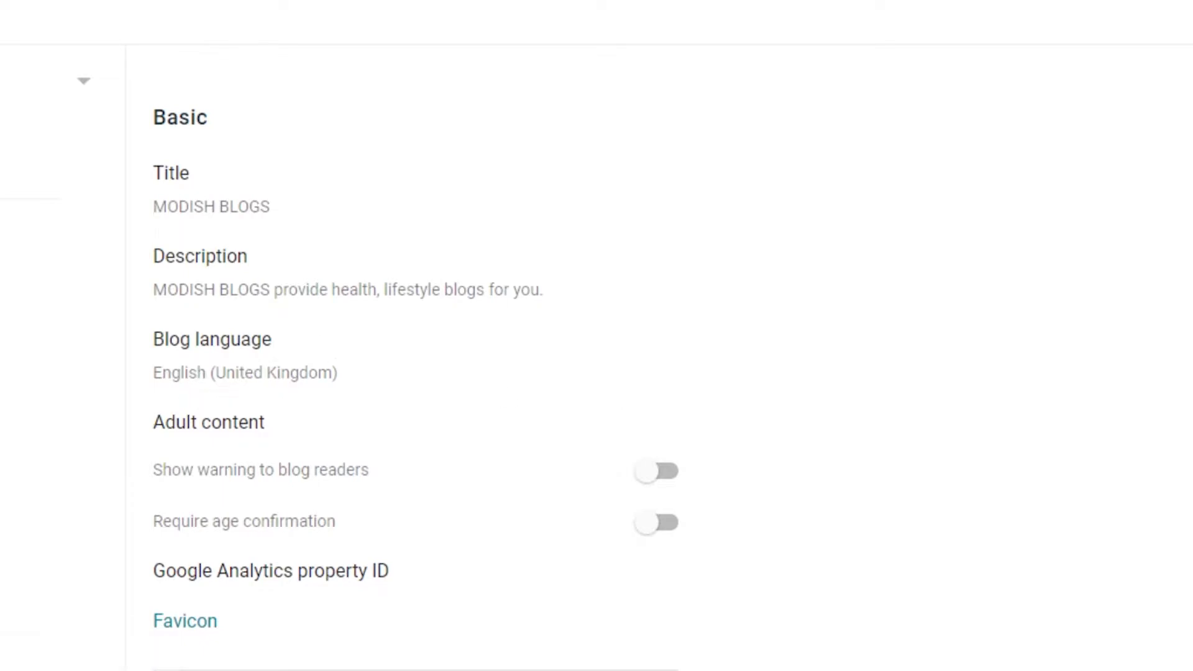
Step: Look through the remaining blog settings, such as reader access, posts, comments, formatting and meta tags
scroll(416, 358, down, 15)
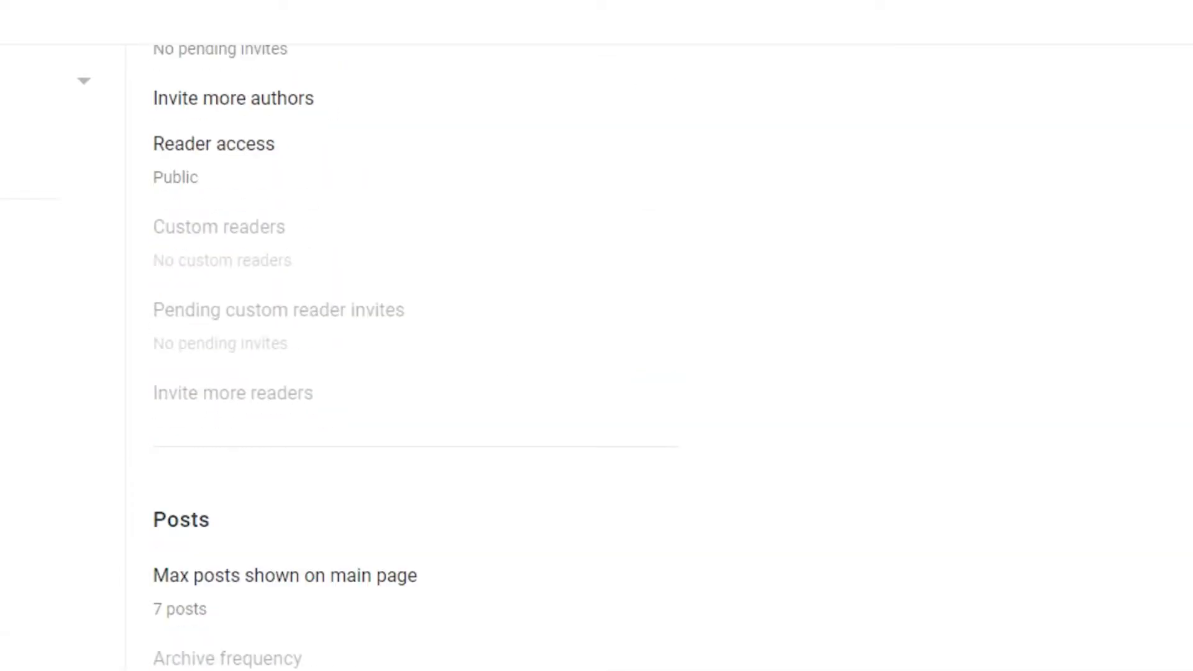
scroll(416, 358, down, 15)
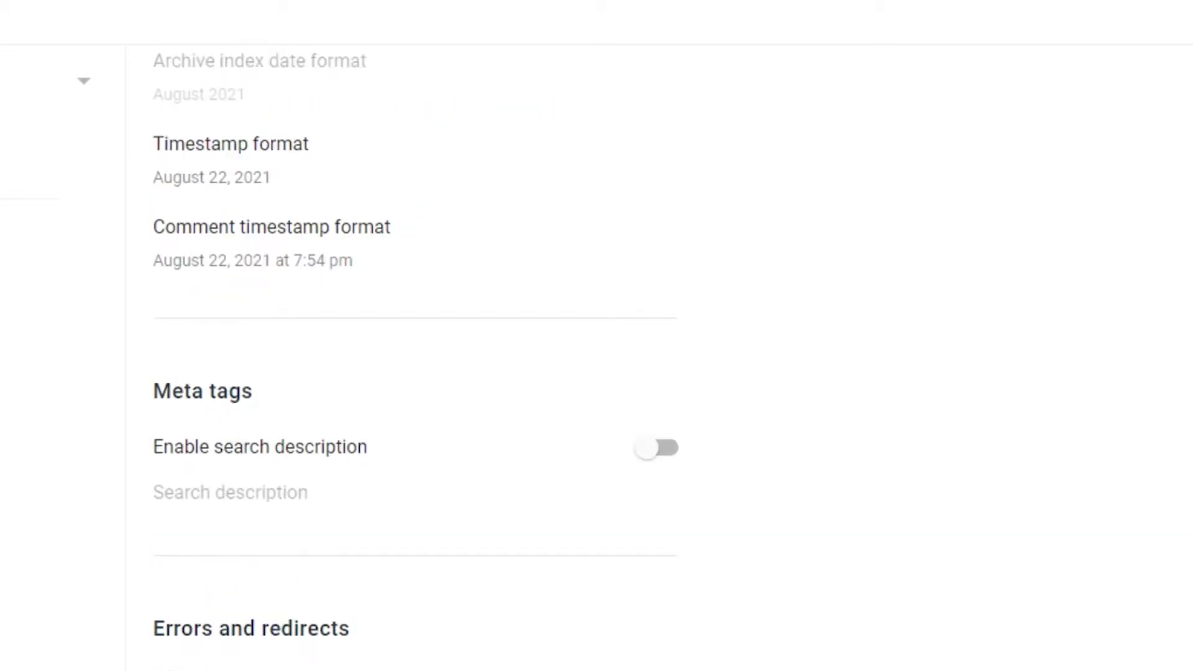
scroll(416, 358, up, 5)
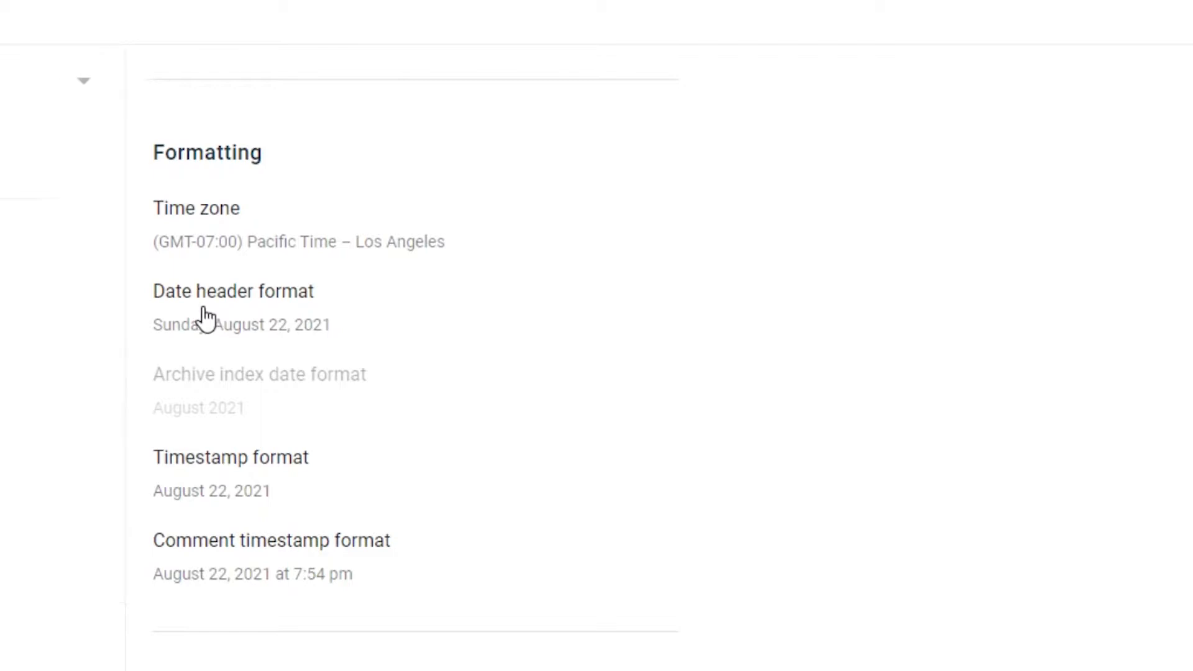
scroll(417, 358, down, 15)
scroll(417, 358, up, 20)
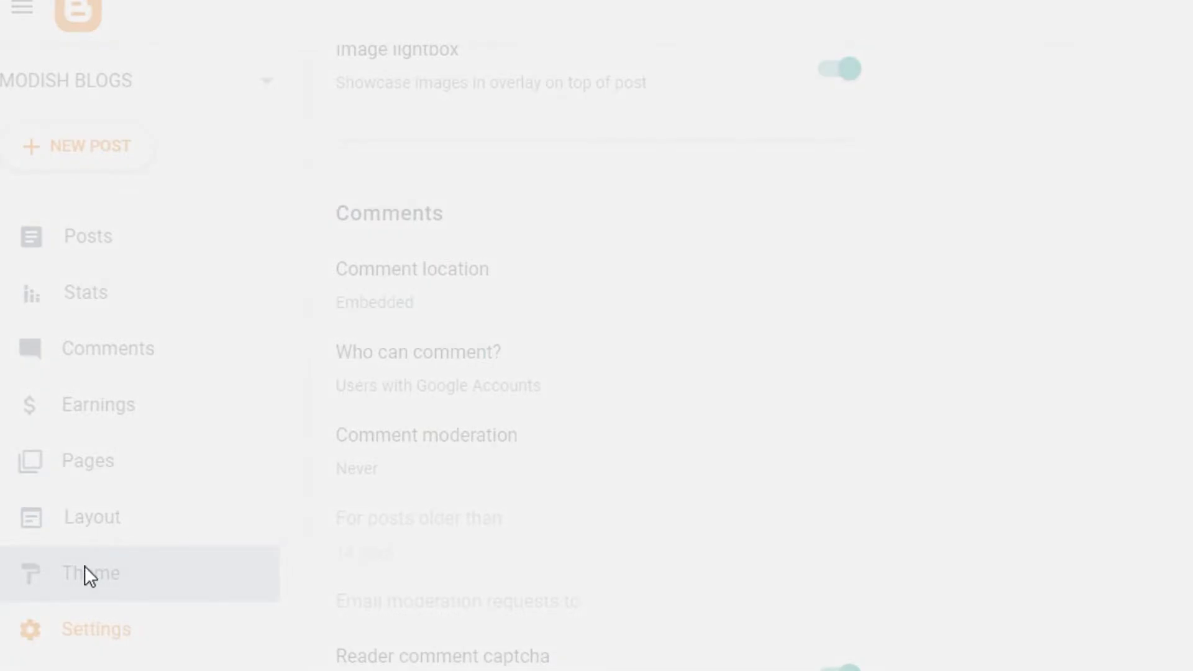
Step: Open the blog's theme gallery and examine the available designs, including Contempo, Soho, Emporio and Picture Window
click(84, 565)
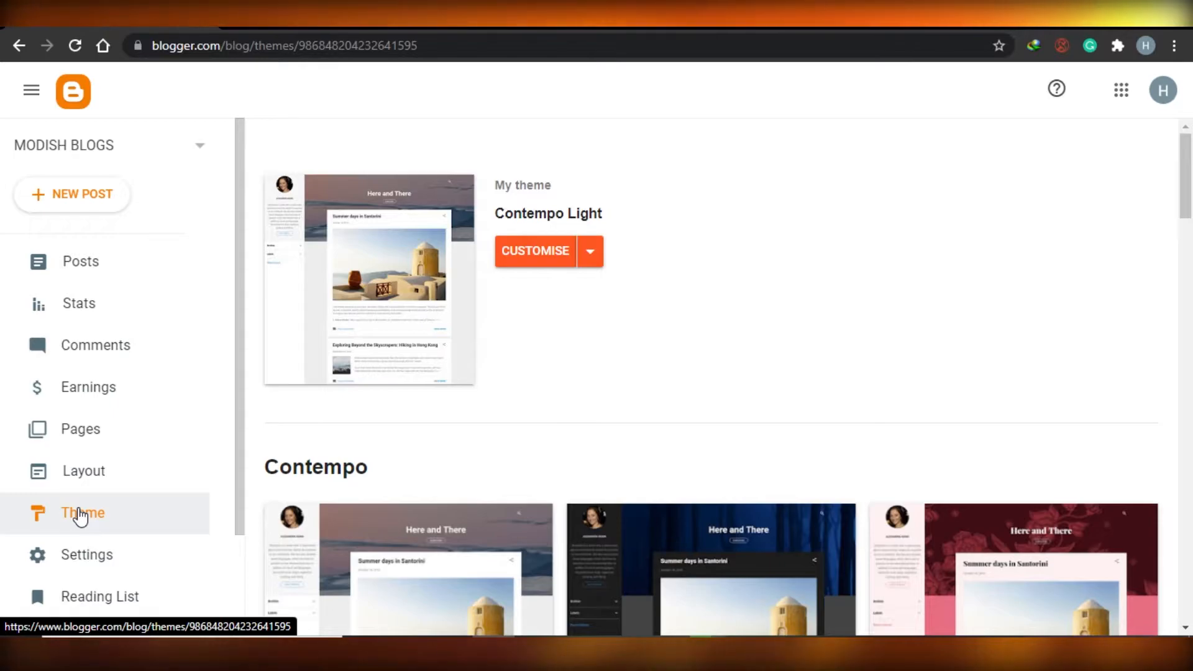
drag(1188, 181, 1188, 286)
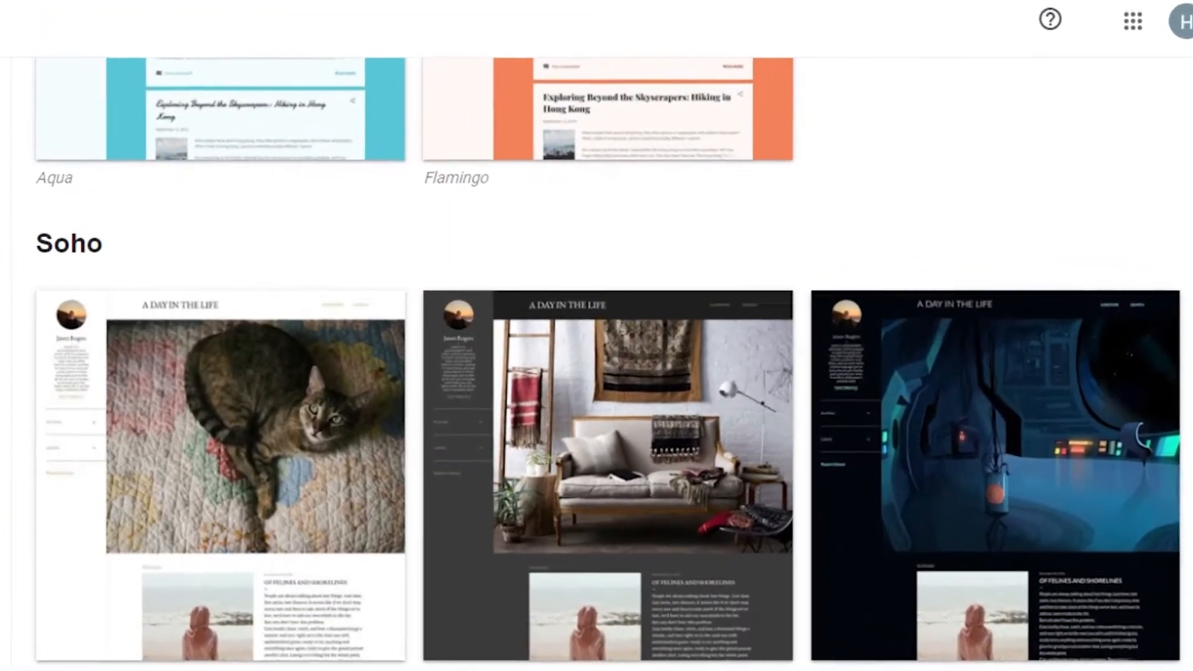
scroll(596, 360, up, 1)
scroll(597, 361, down, 10)
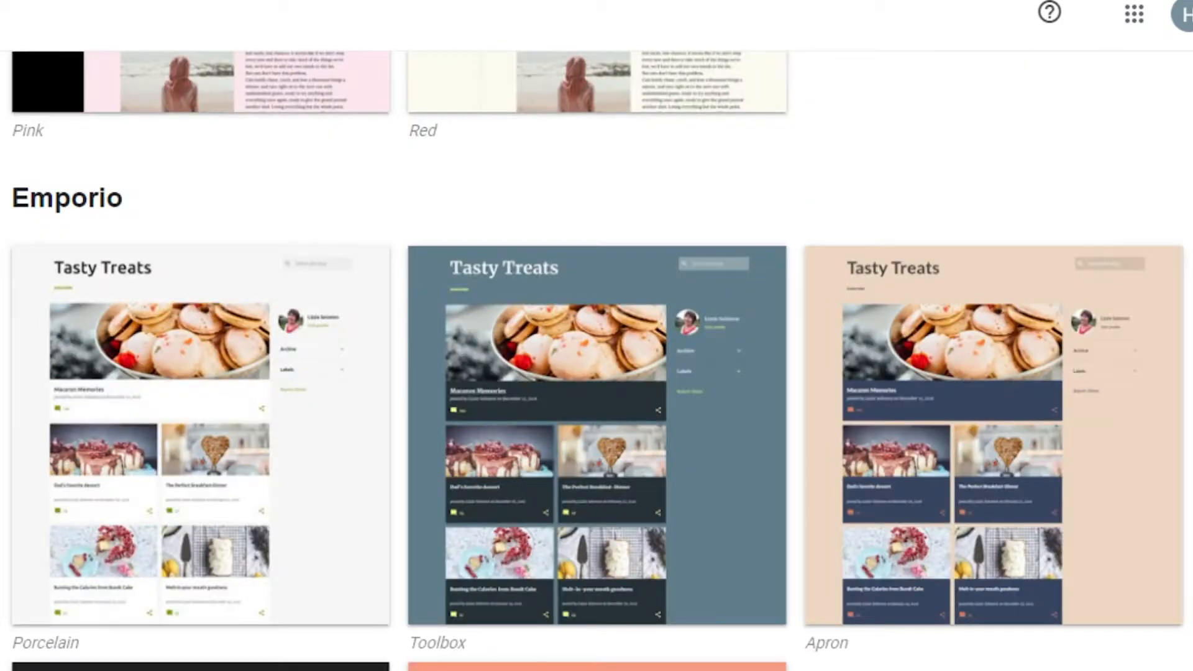
scroll(597, 360, down, 10)
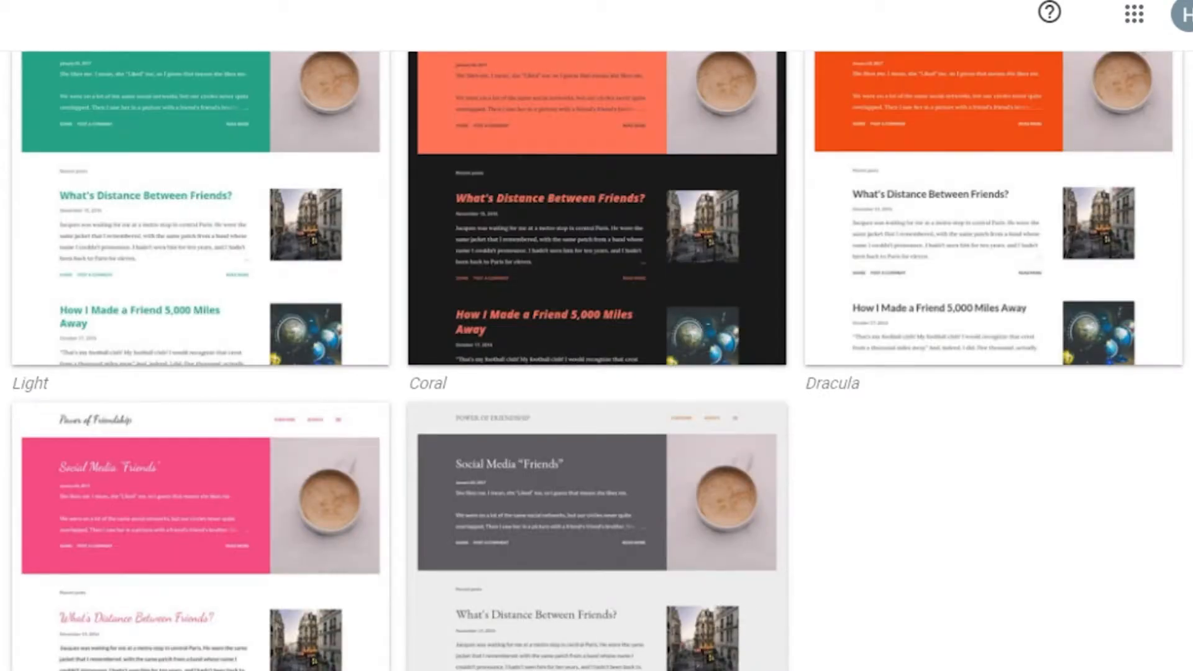
scroll(596, 361, up, 10)
scroll(597, 360, down, 10)
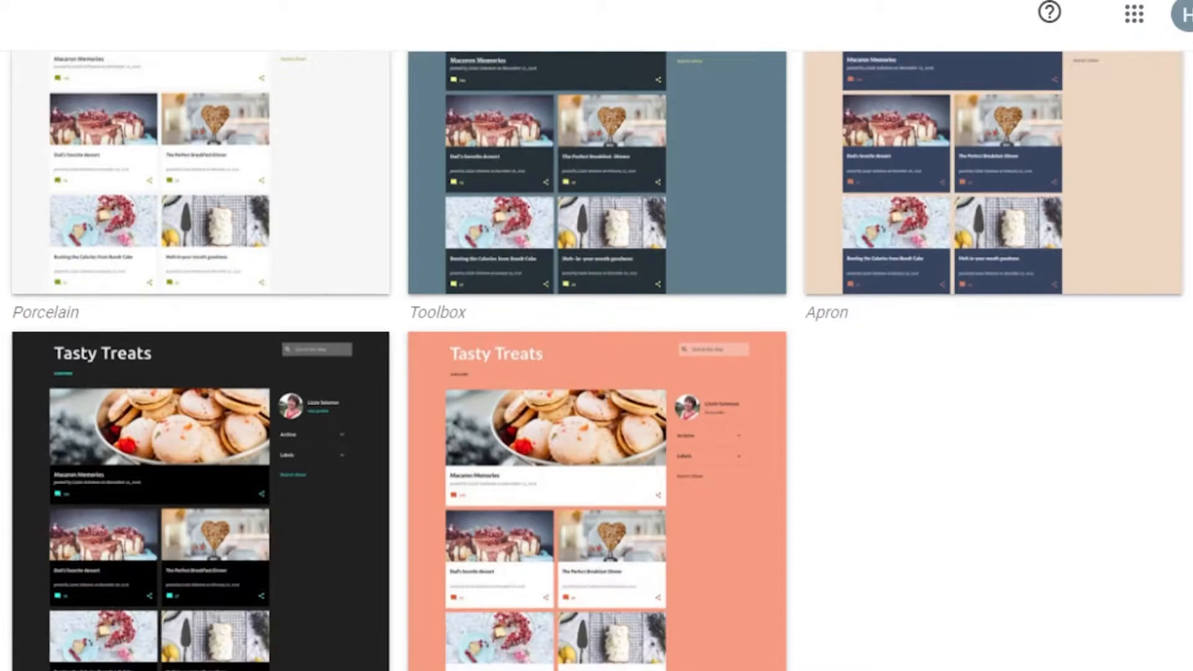
scroll(596, 360, down, 2)
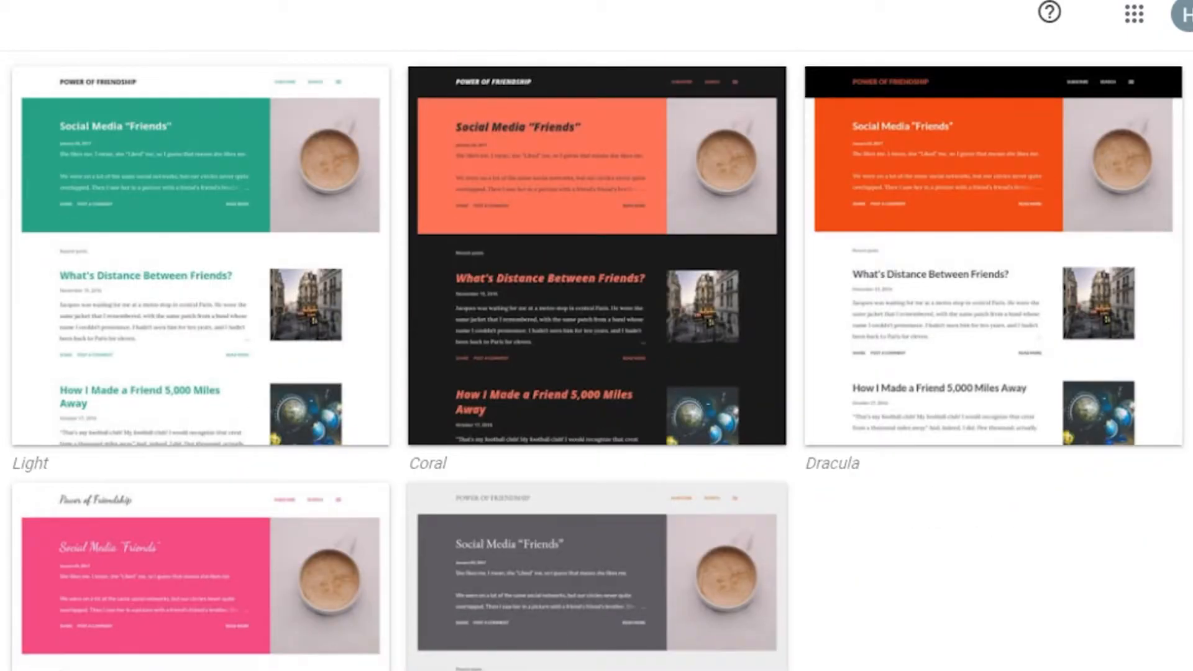
scroll(597, 360, down, 8)
scroll(597, 360, down, 10)
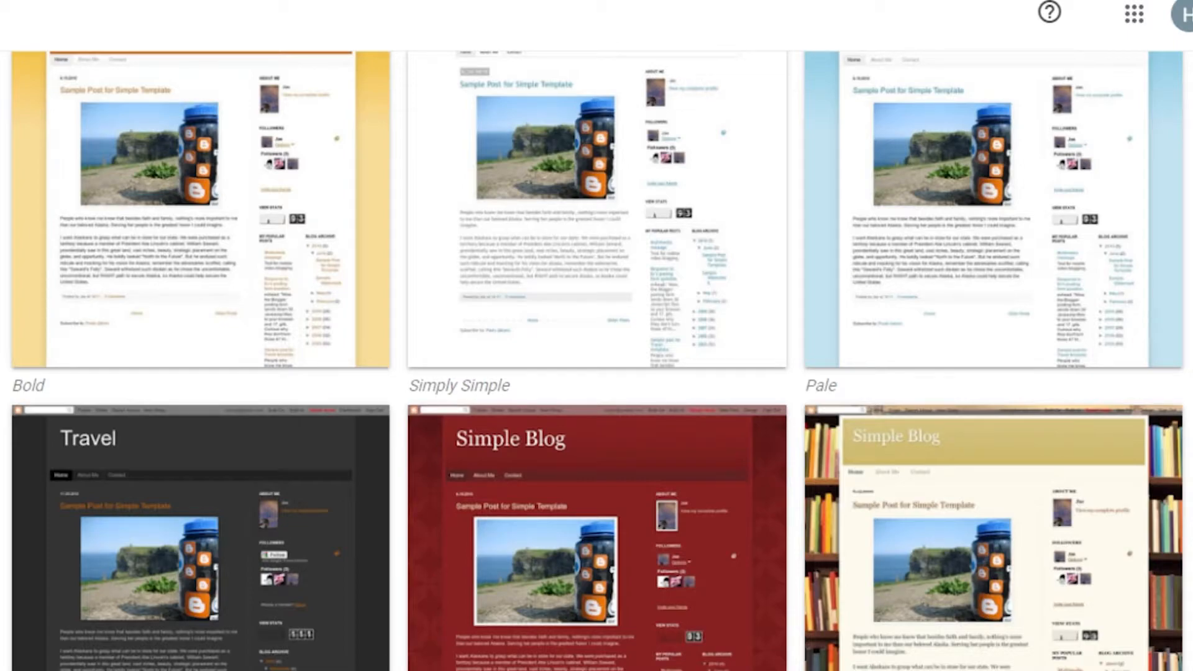
scroll(597, 361, down, 20)
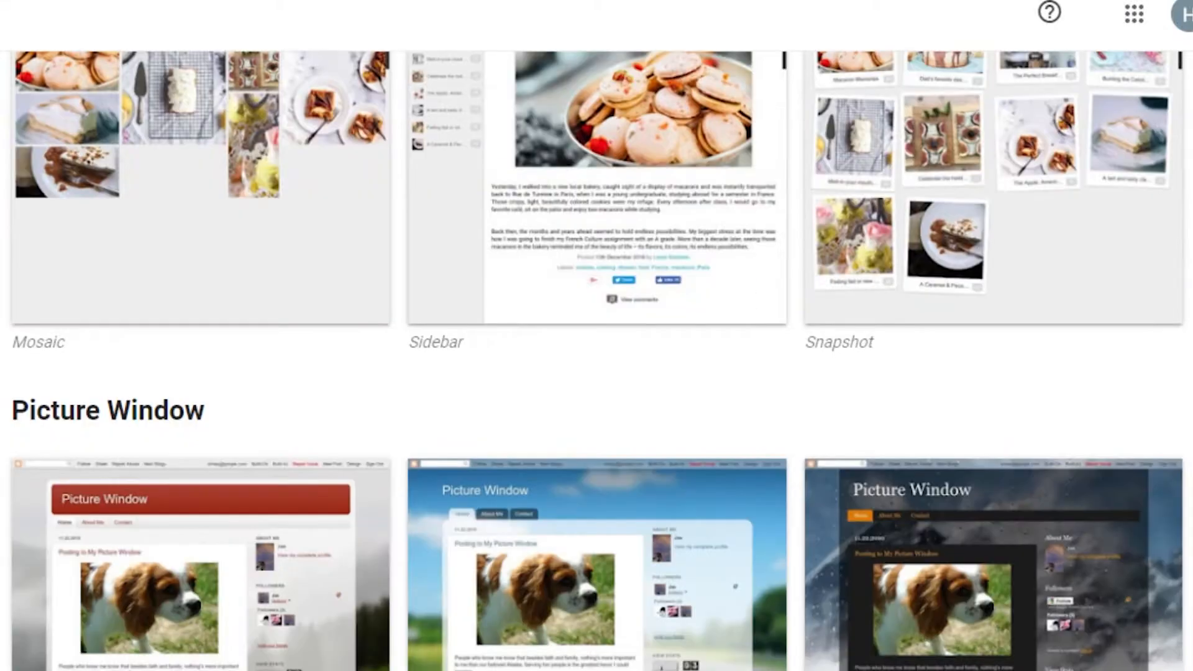
scroll(597, 361, up, 20)
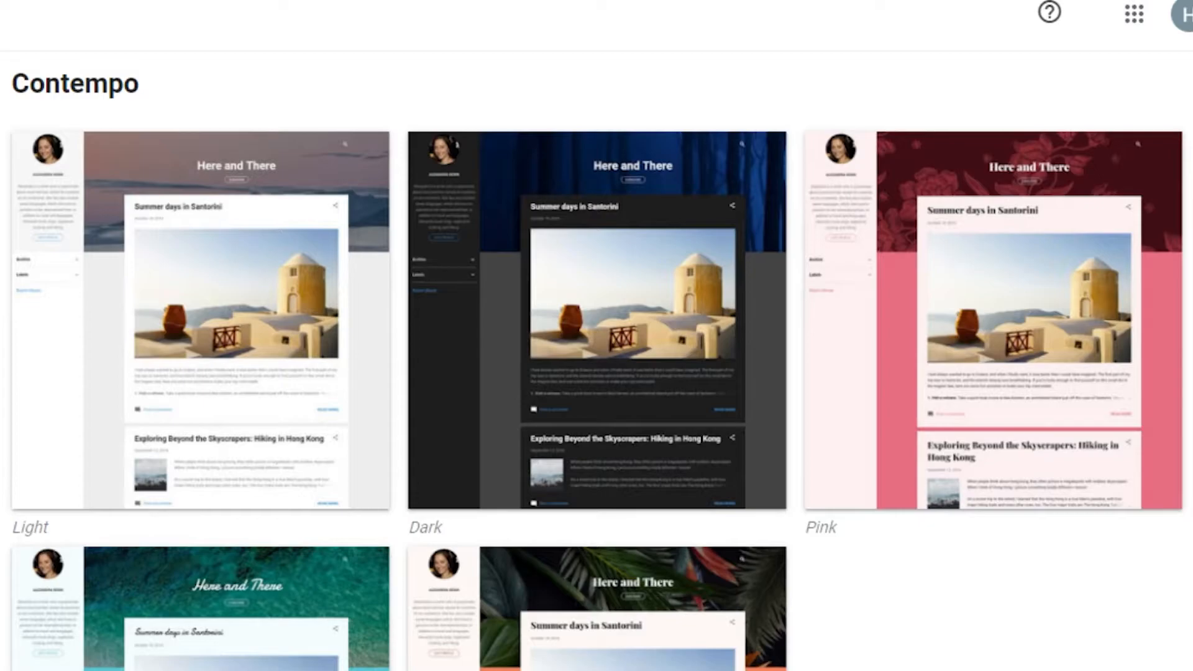
scroll(597, 360, up, 7)
scroll(597, 360, down, 6)
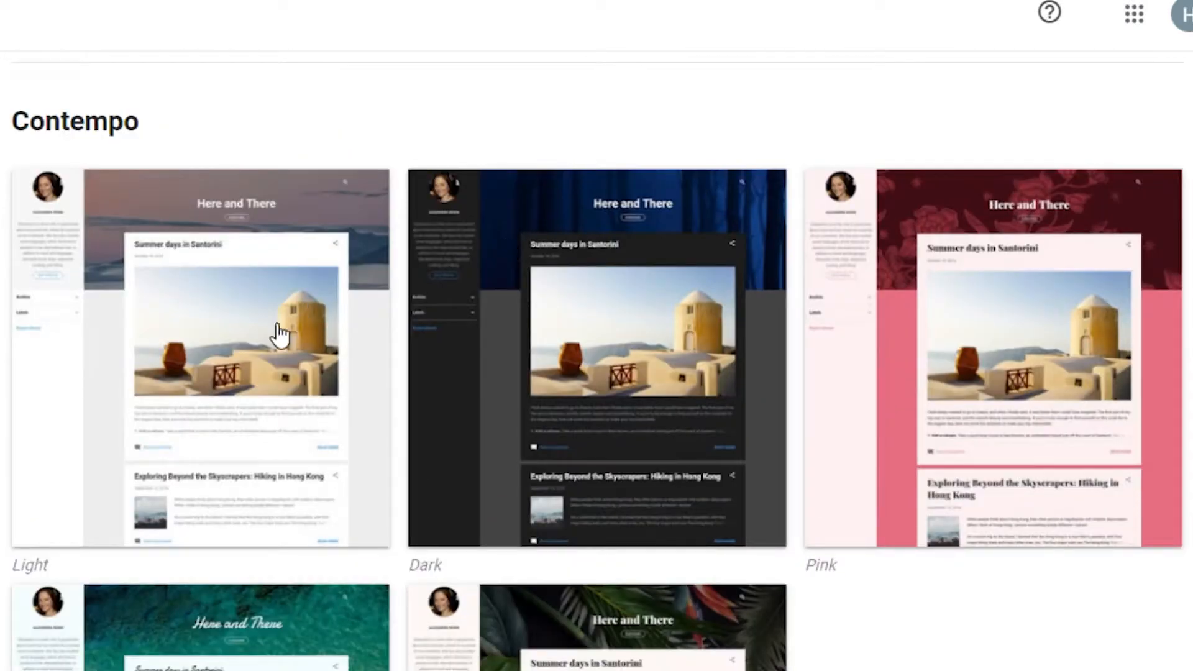
Step: Select the Contempo Light theme and open it for customisation
click(278, 335)
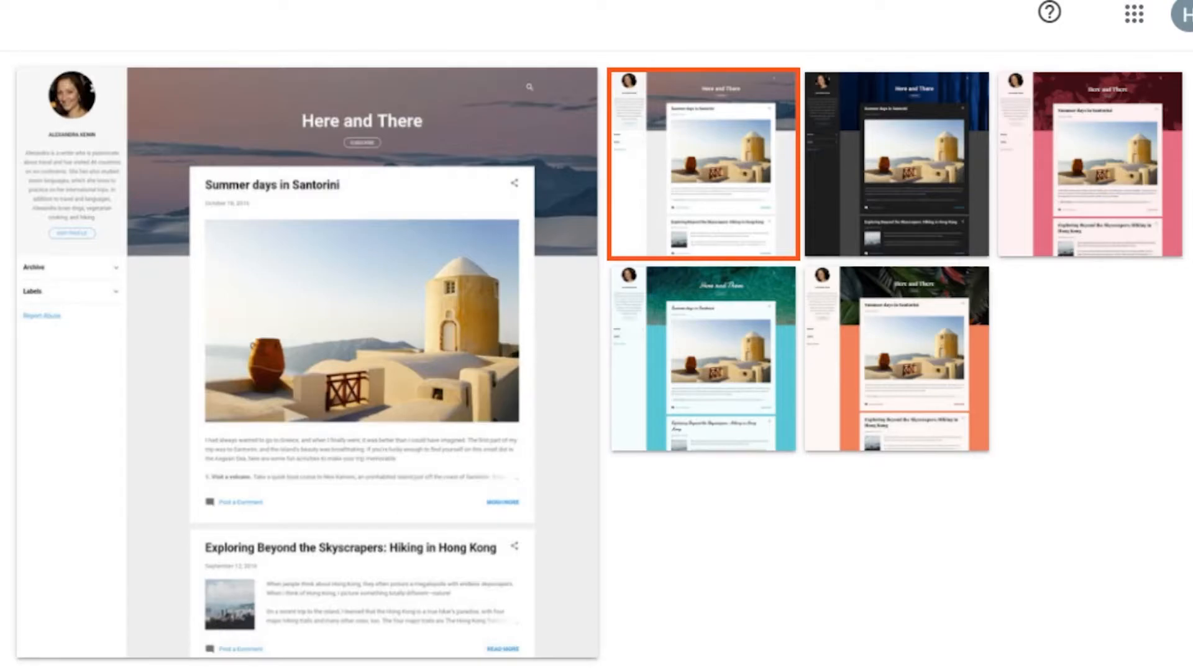
scroll(597, 360, down, 5)
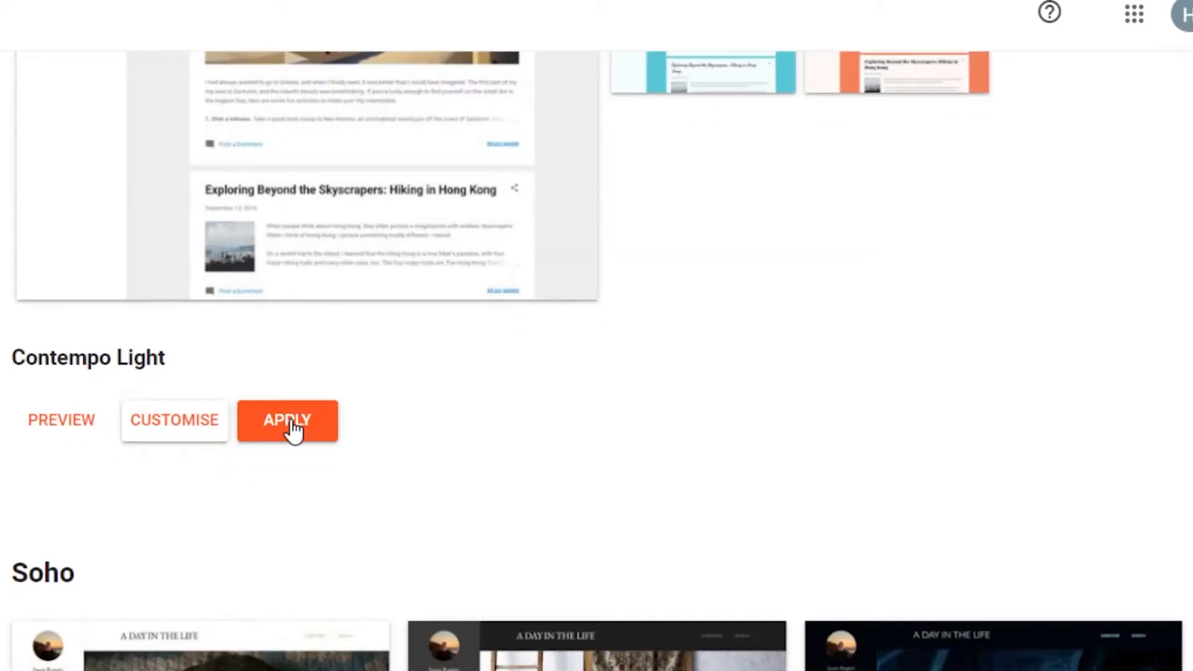
click(204, 429)
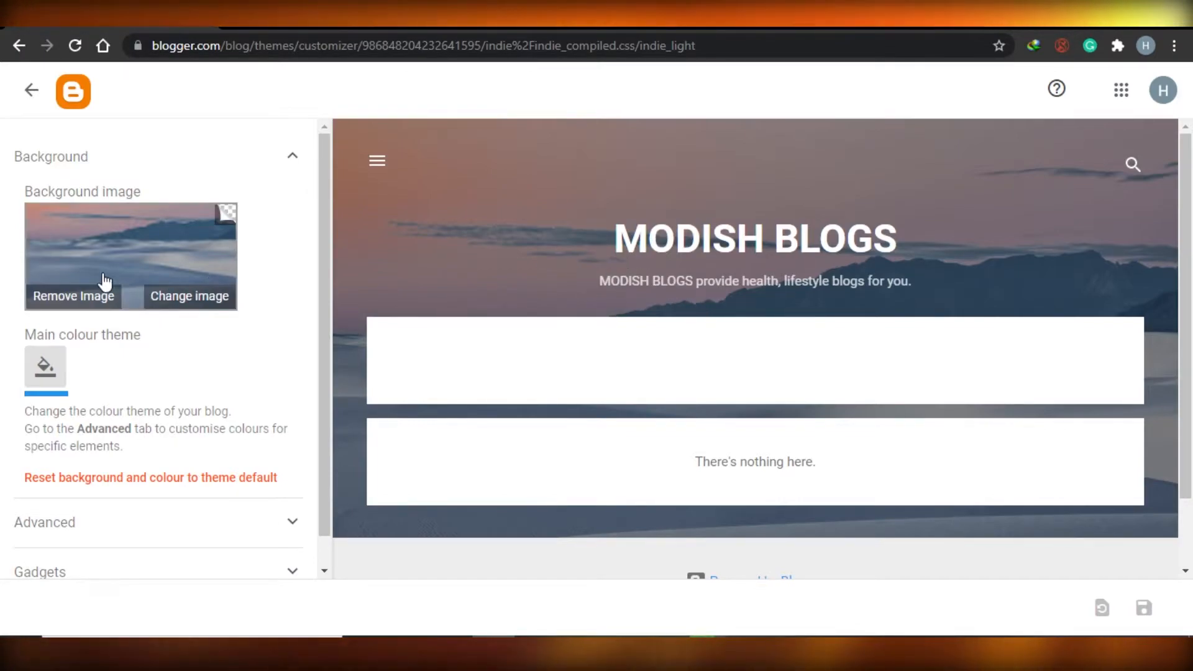
Step: Replace the theme's background image with the colourful patterned textiles picture from the Travel category
click(208, 297)
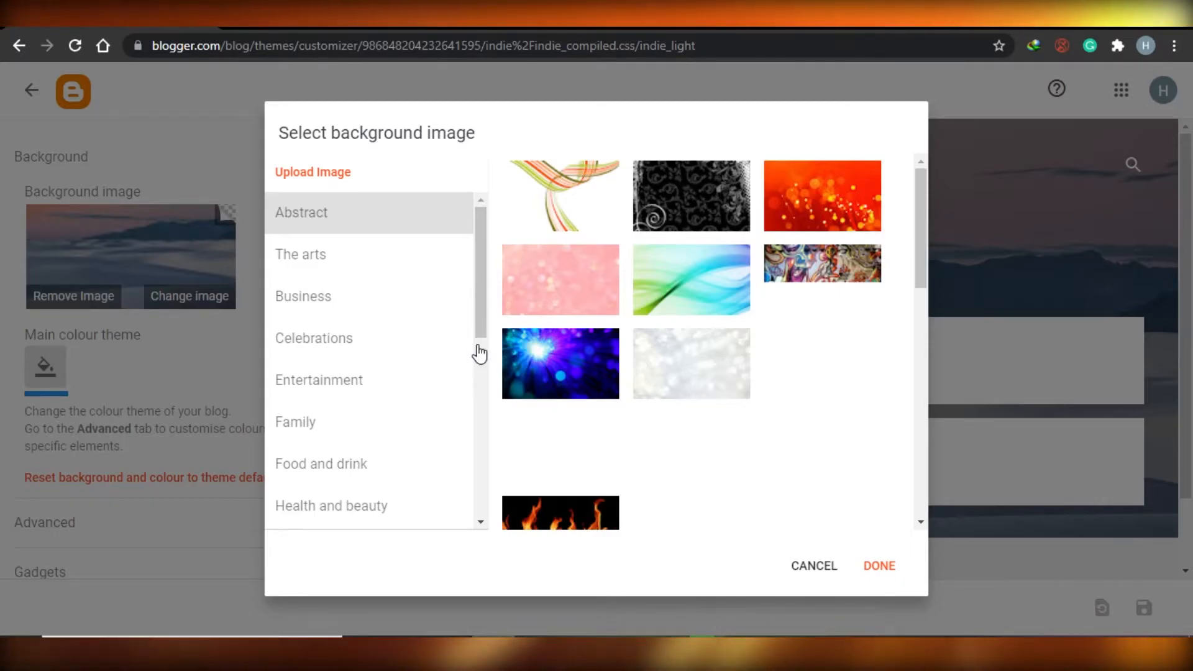
scroll(483, 306, down, 4)
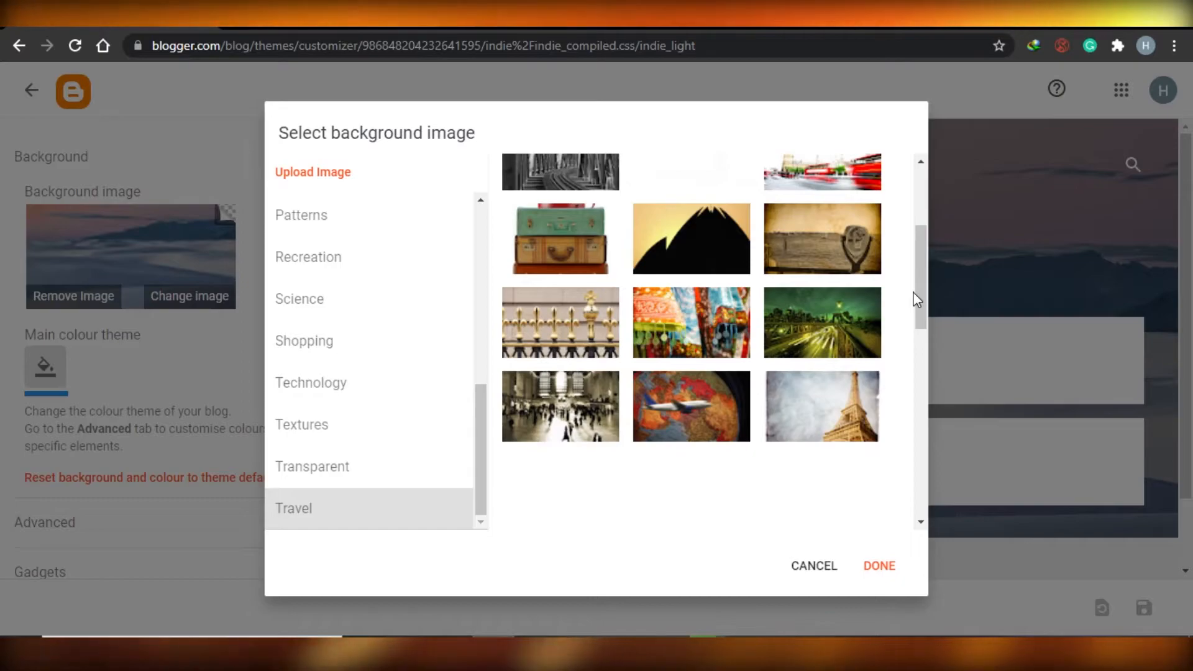
scroll(912, 292, up, 2)
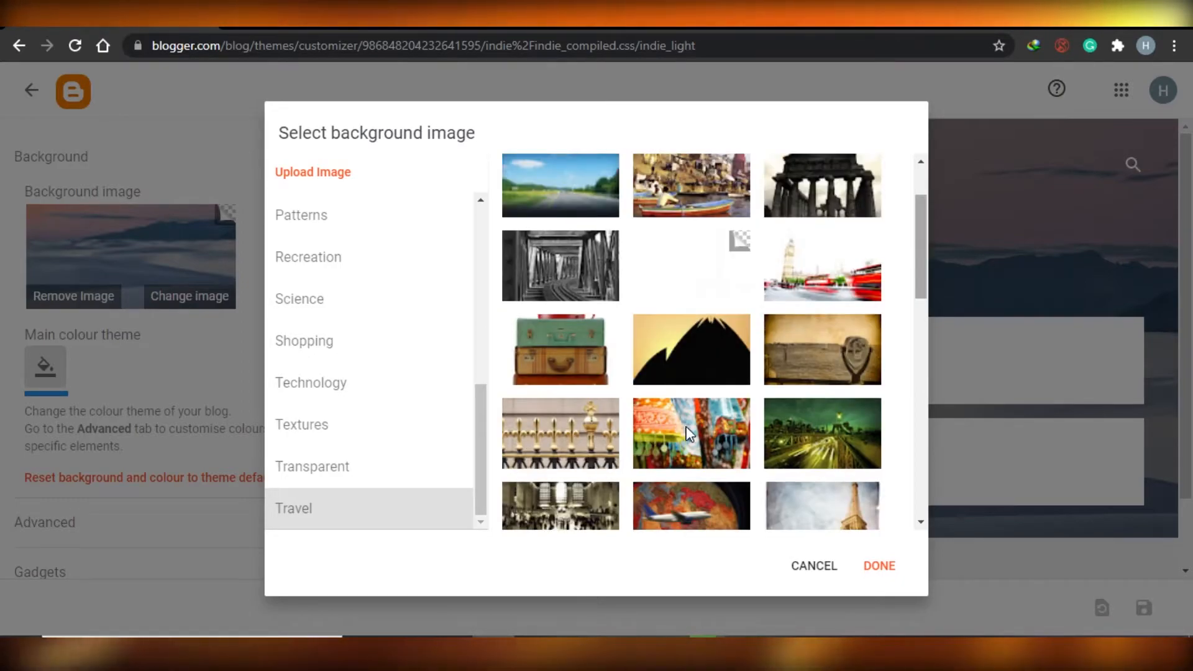
click(688, 434)
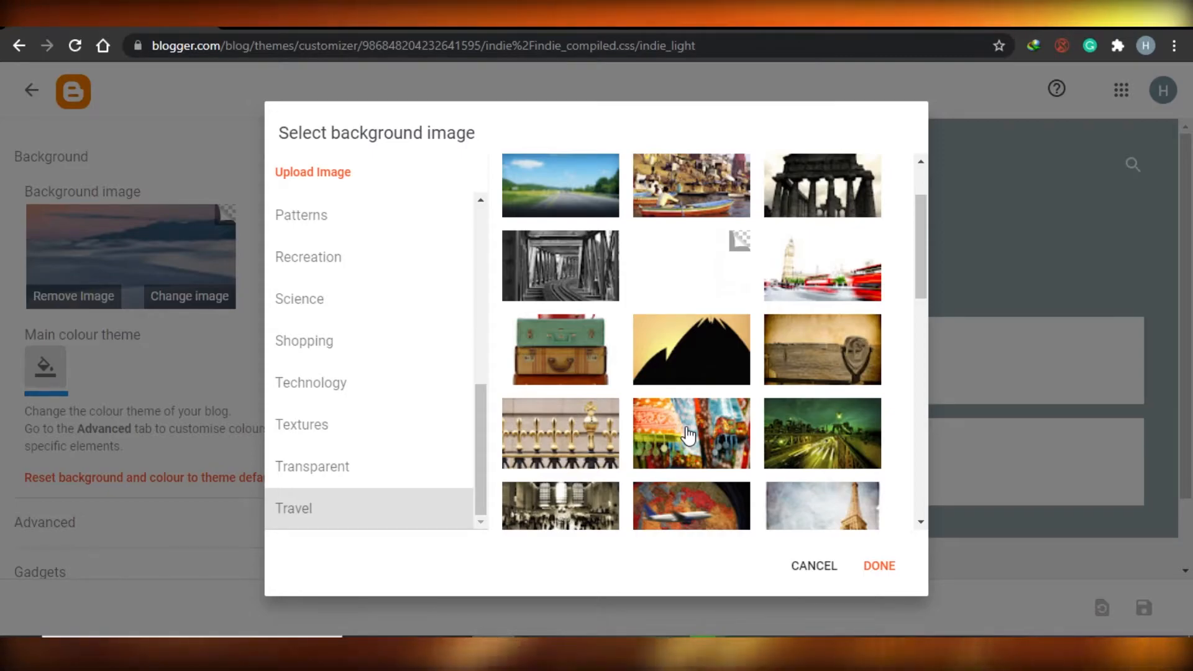
click(689, 435)
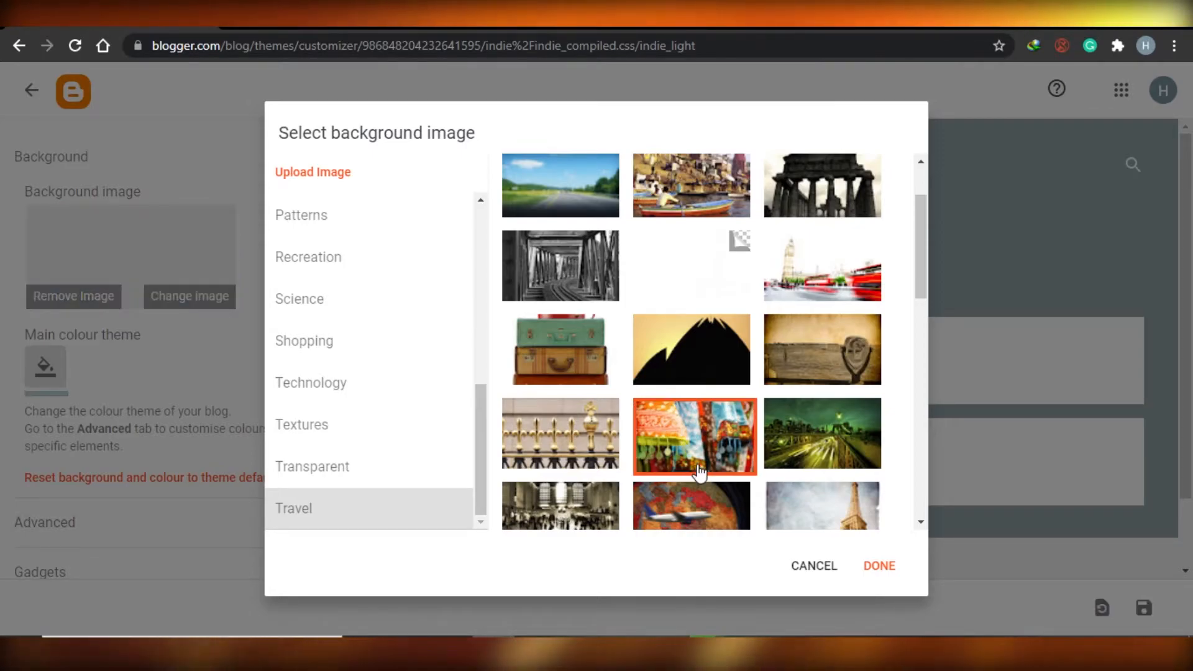
click(880, 566)
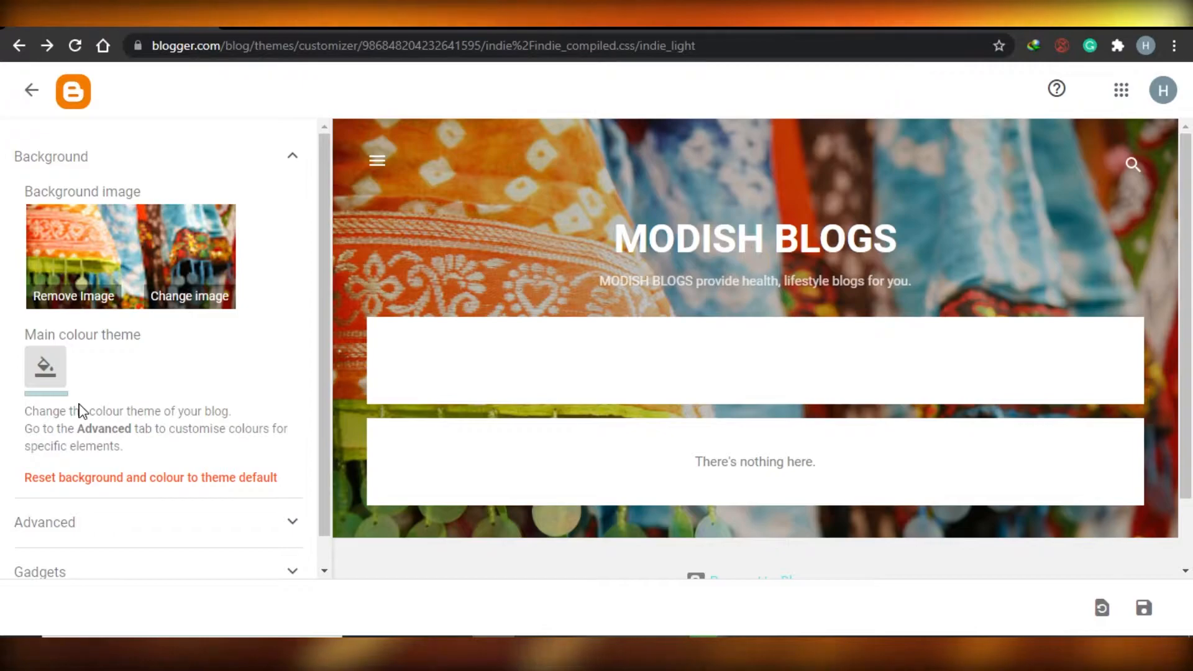
Step: Set the blog's main colour theme to red and check the whole page preview
click(44, 373)
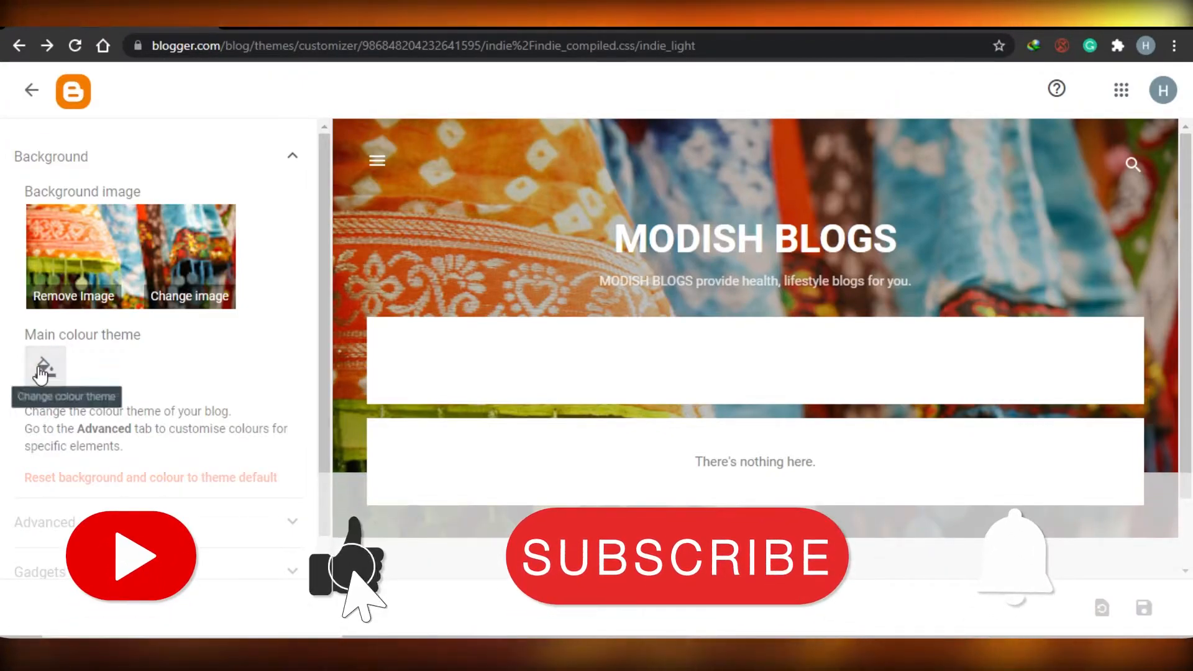
click(50, 373)
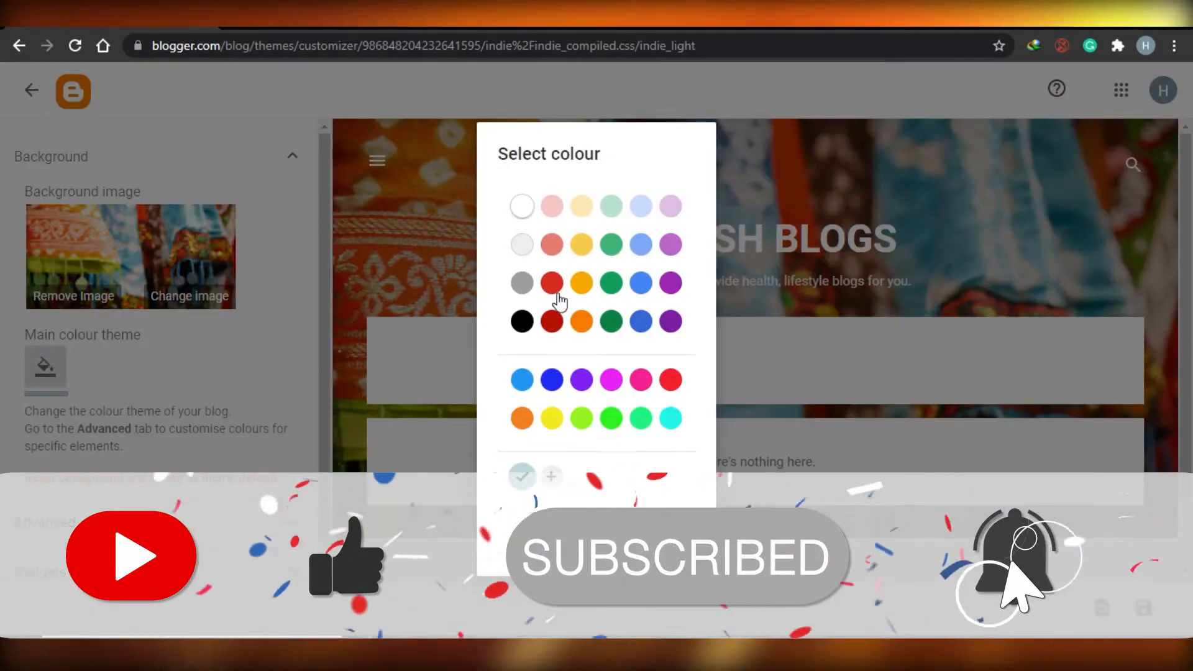
click(552, 283)
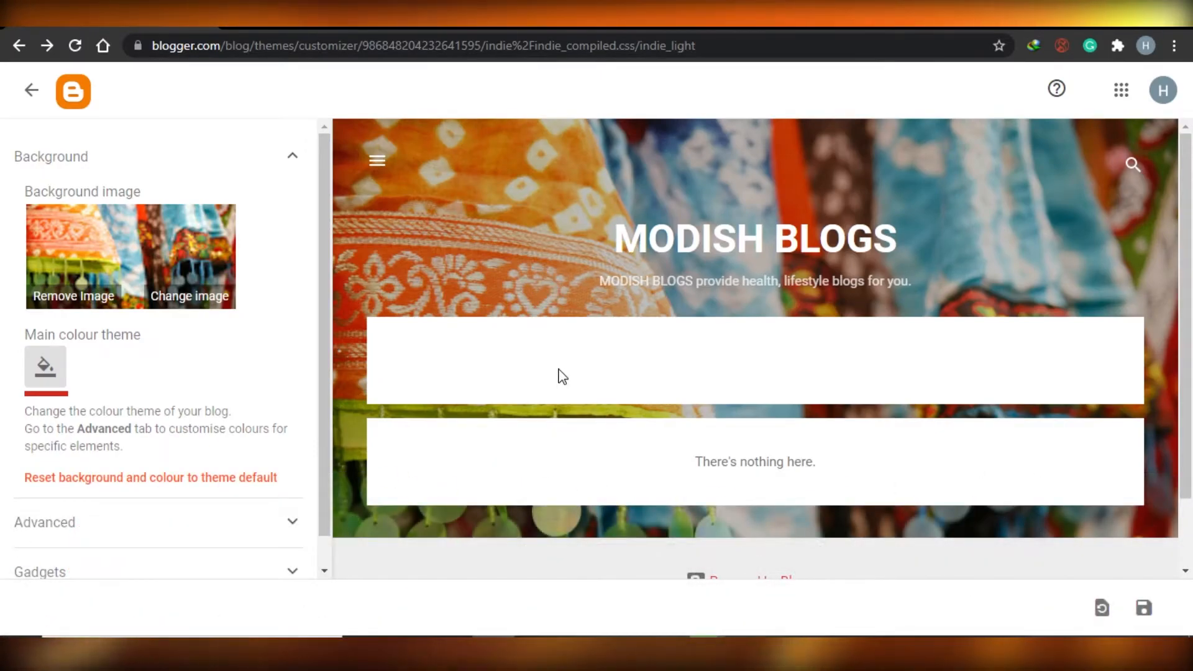
scroll(1190, 394, down, 2)
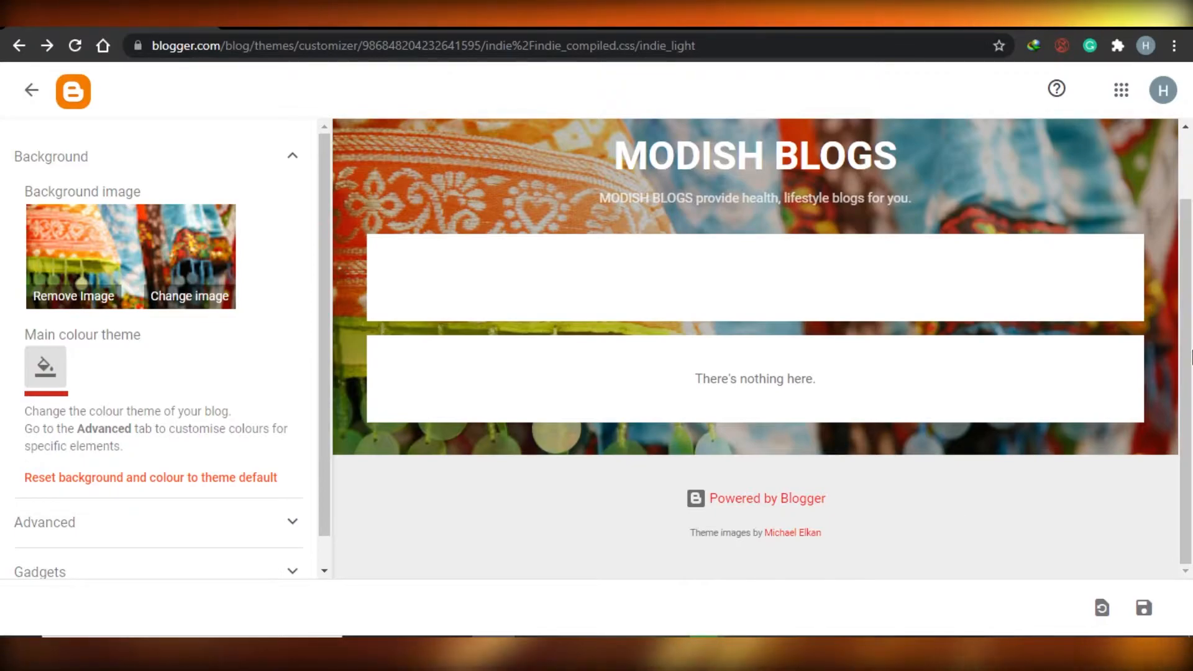
scroll(1189, 357, up, 2)
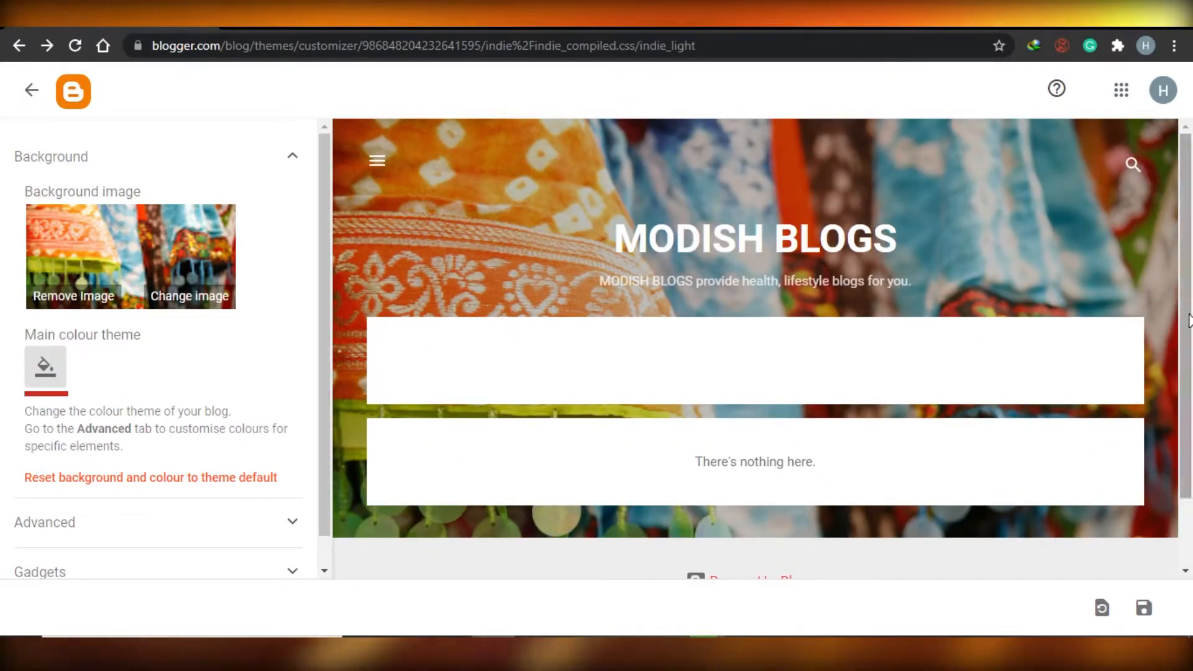
scroll(907, 528, down, 2)
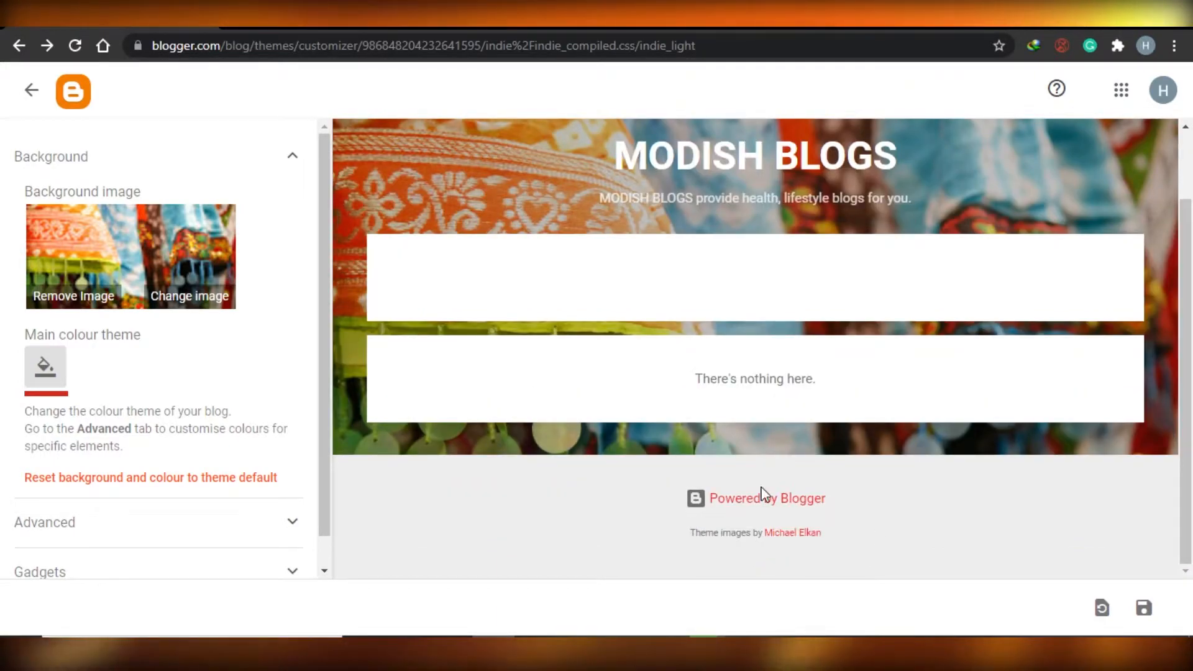
Step: In the advanced theme options, set the Page Text colour to black
click(325, 569)
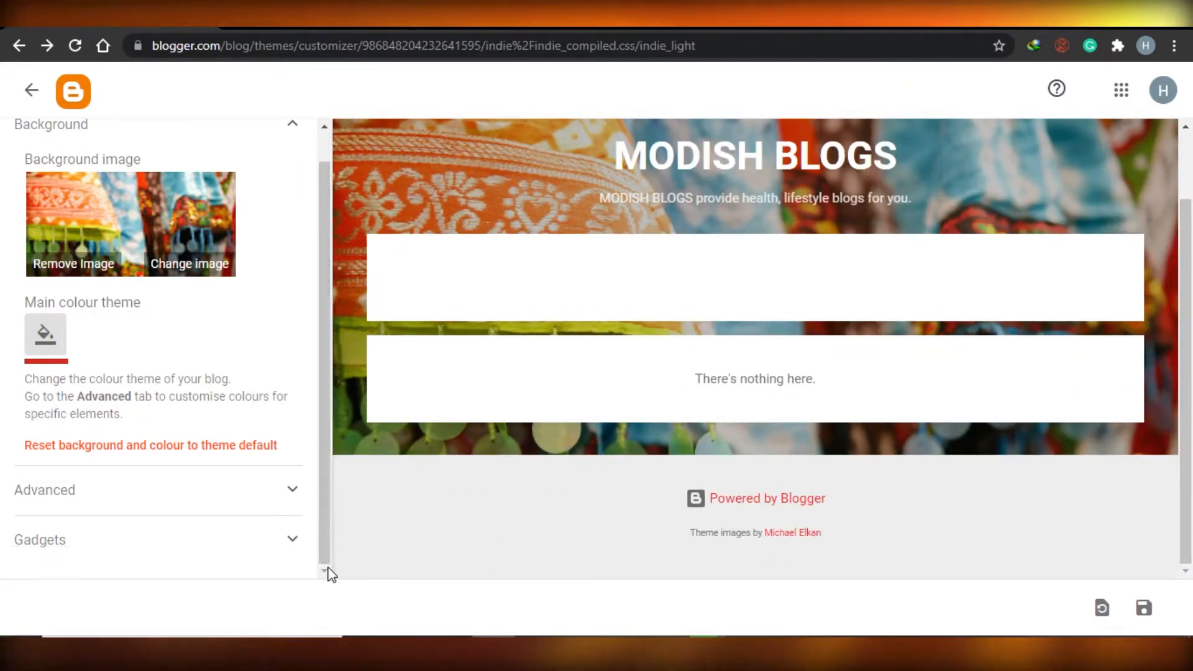
click(293, 496)
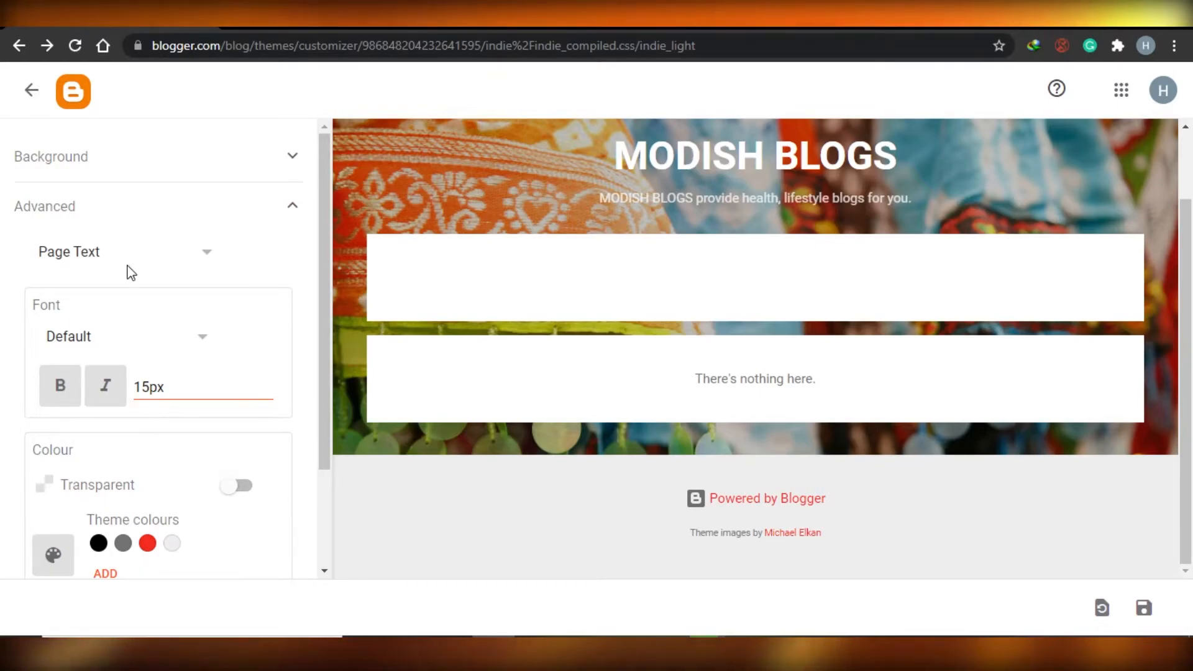
click(98, 543)
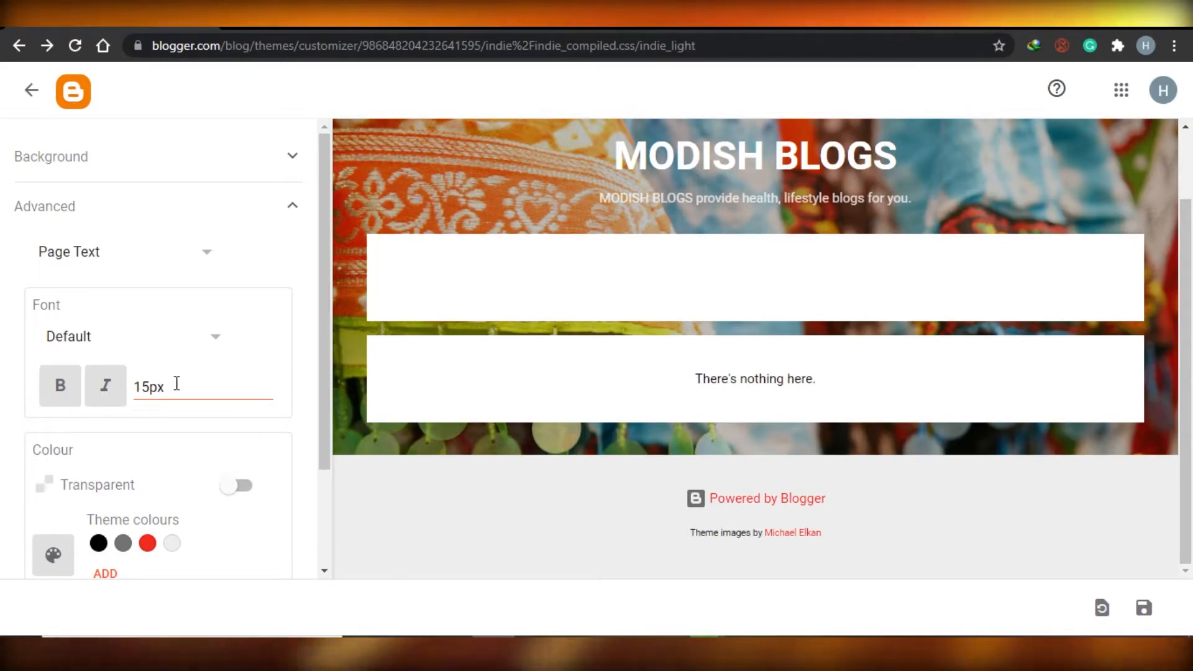
Step: Try black, red and light grey as the Blog title colour, and settle on white
click(208, 256)
click(94, 338)
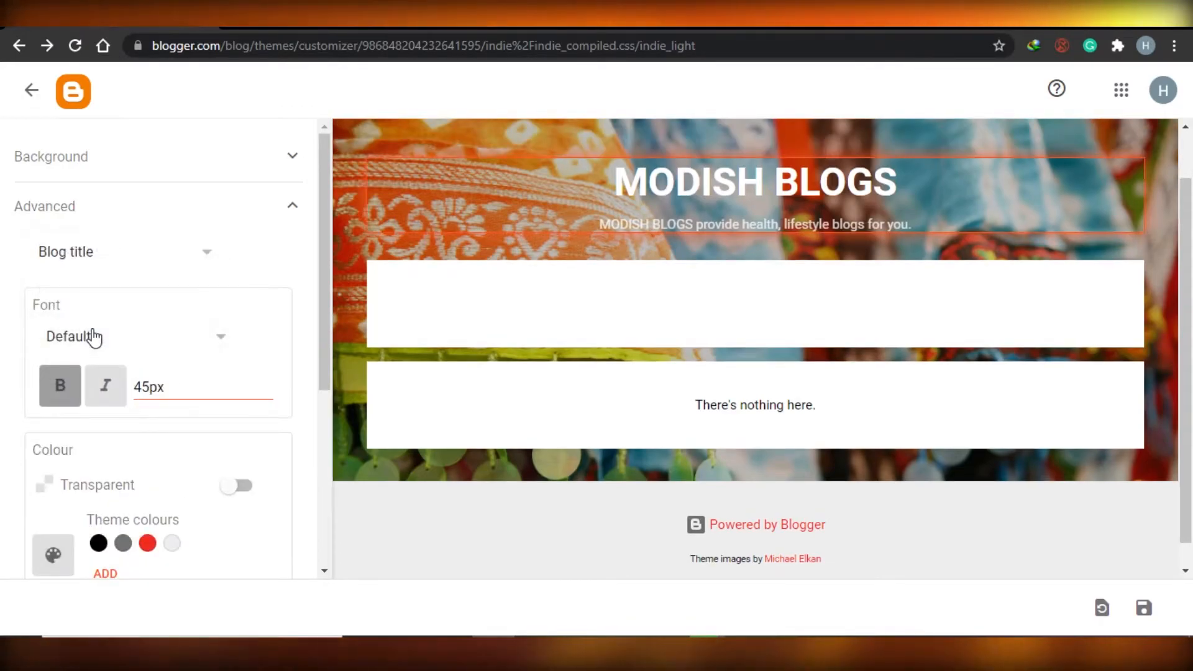
drag(330, 350, 334, 397)
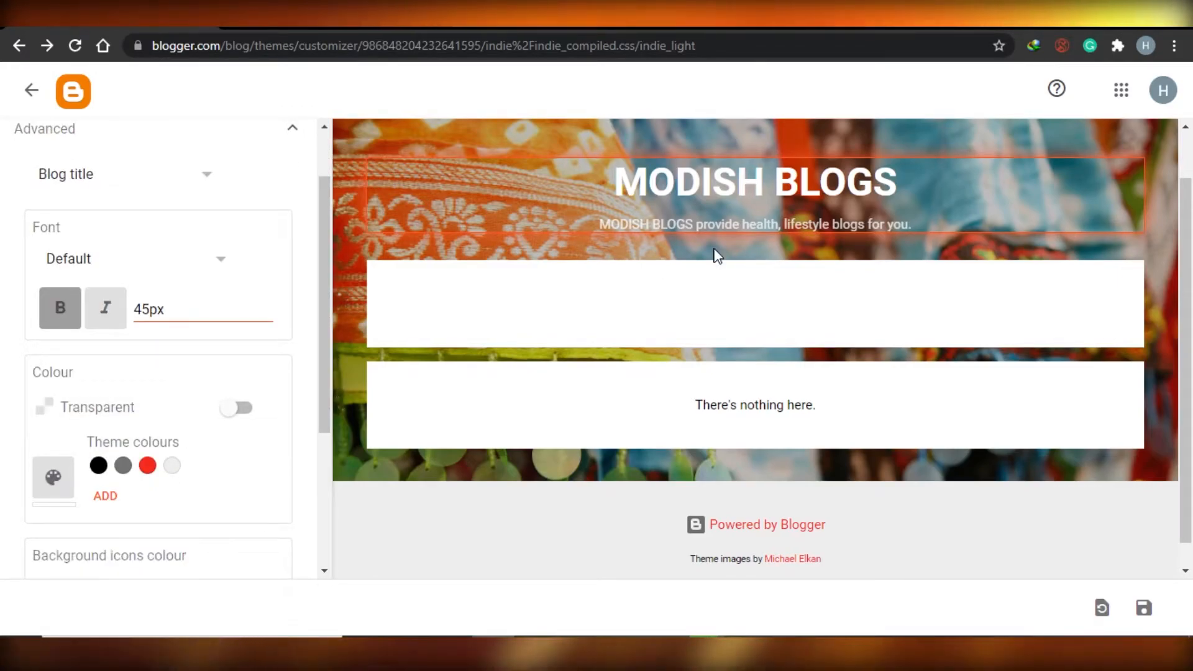
click(102, 471)
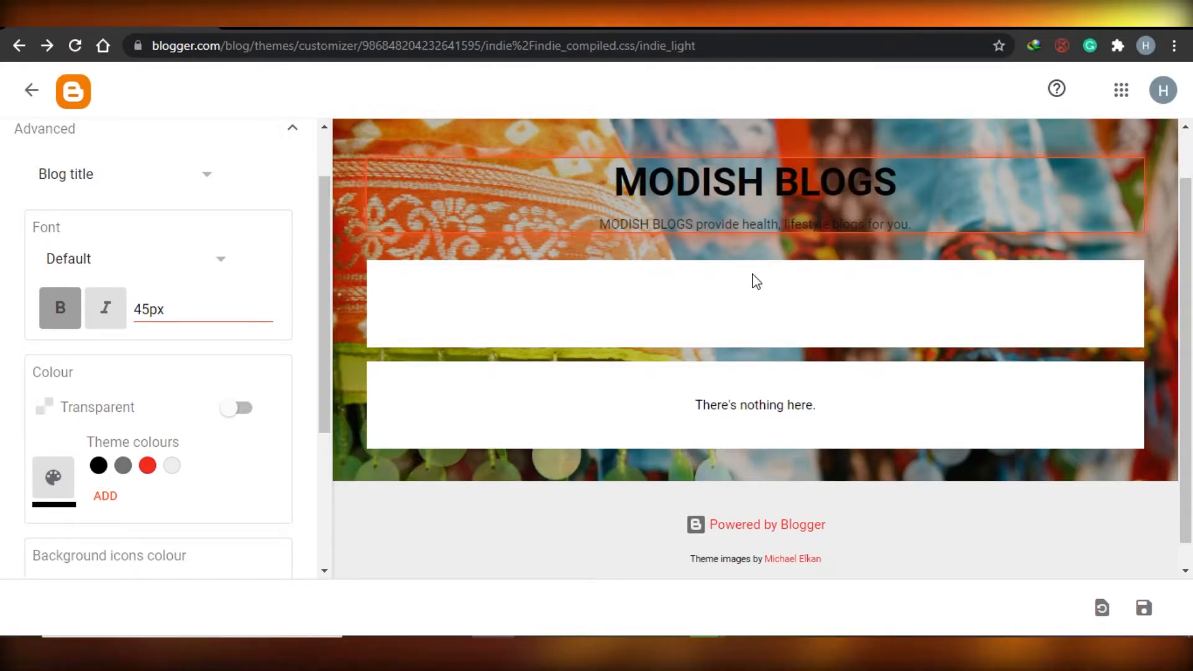
click(149, 469)
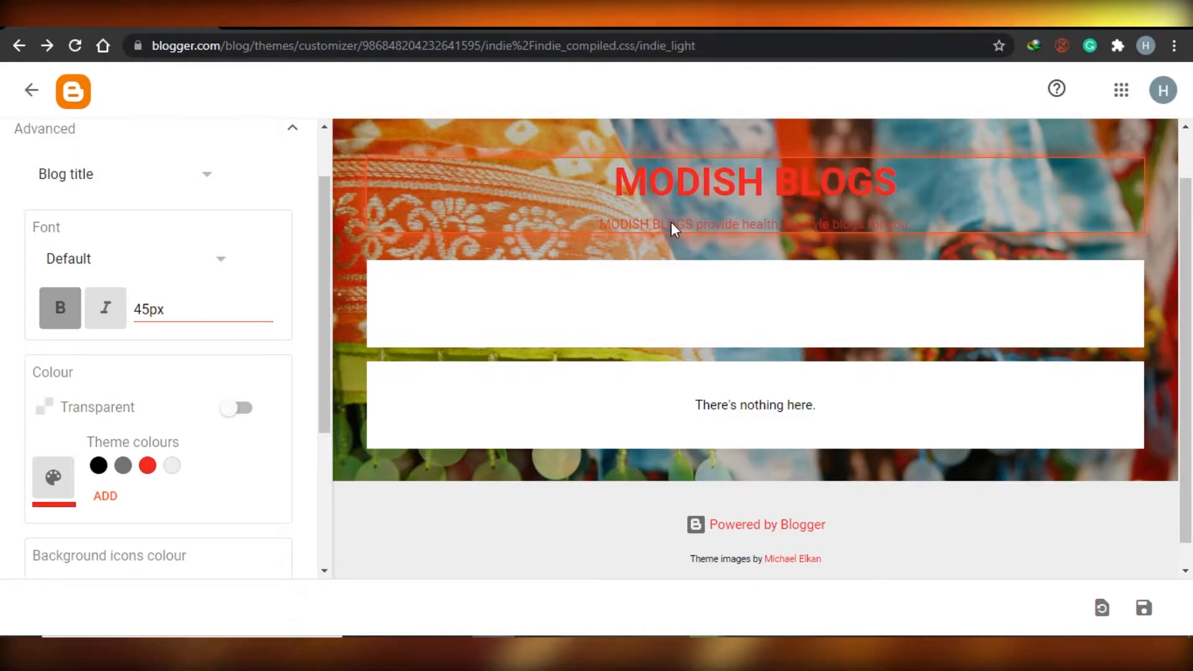
click(171, 472)
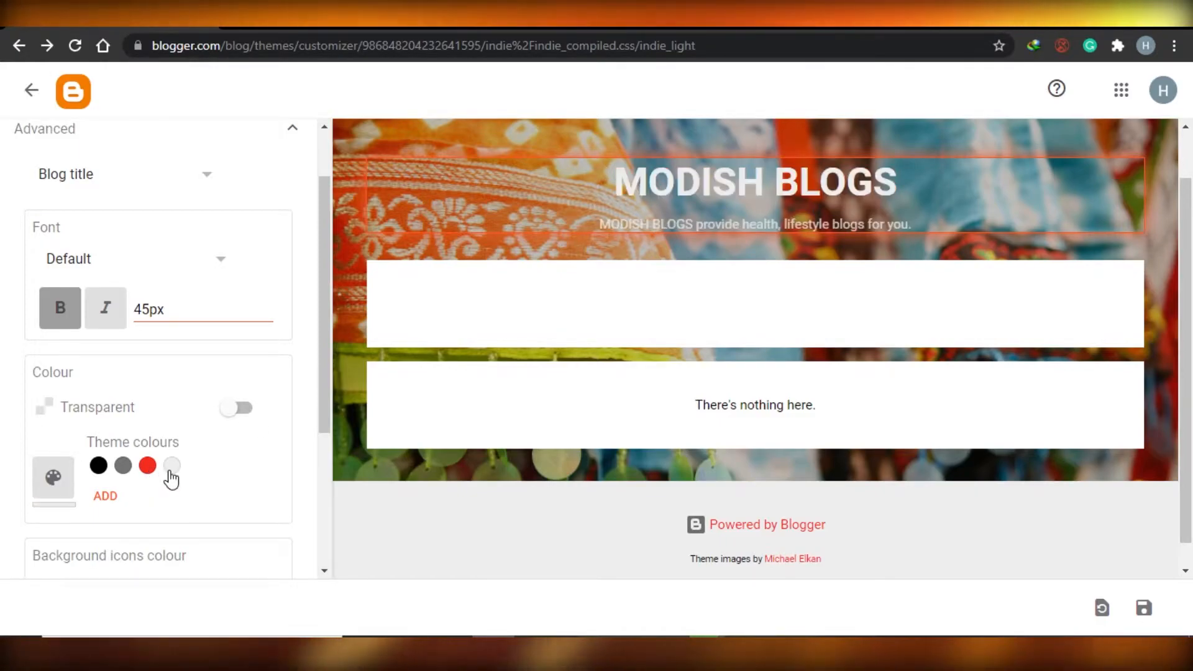
click(53, 486)
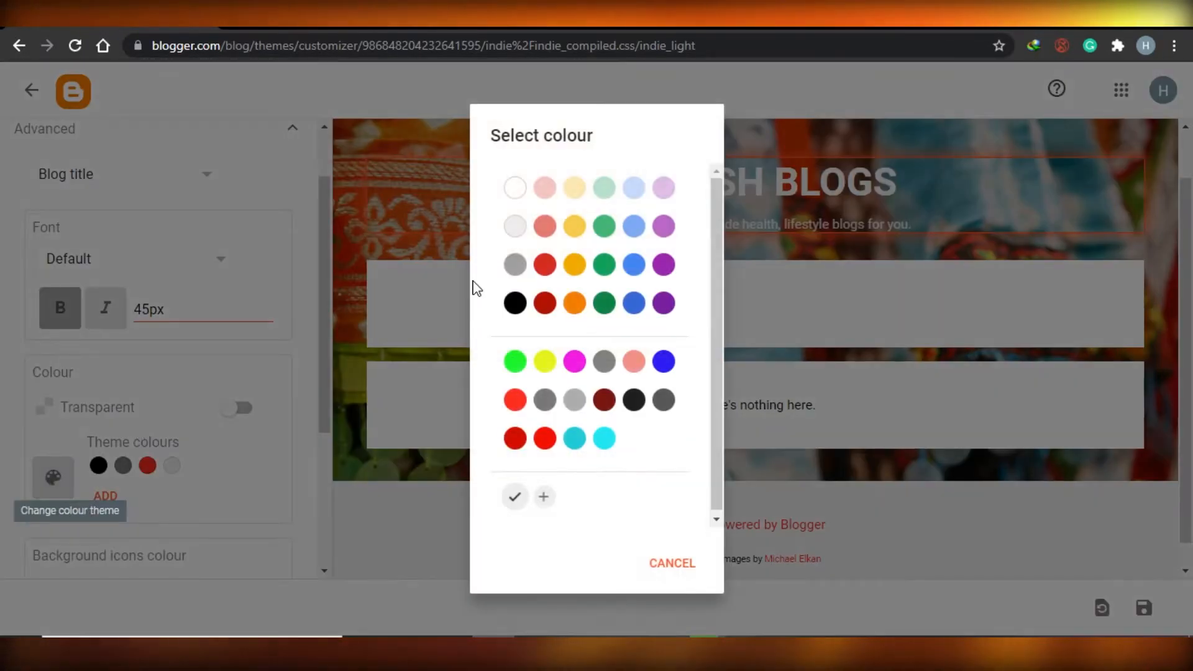
click(515, 189)
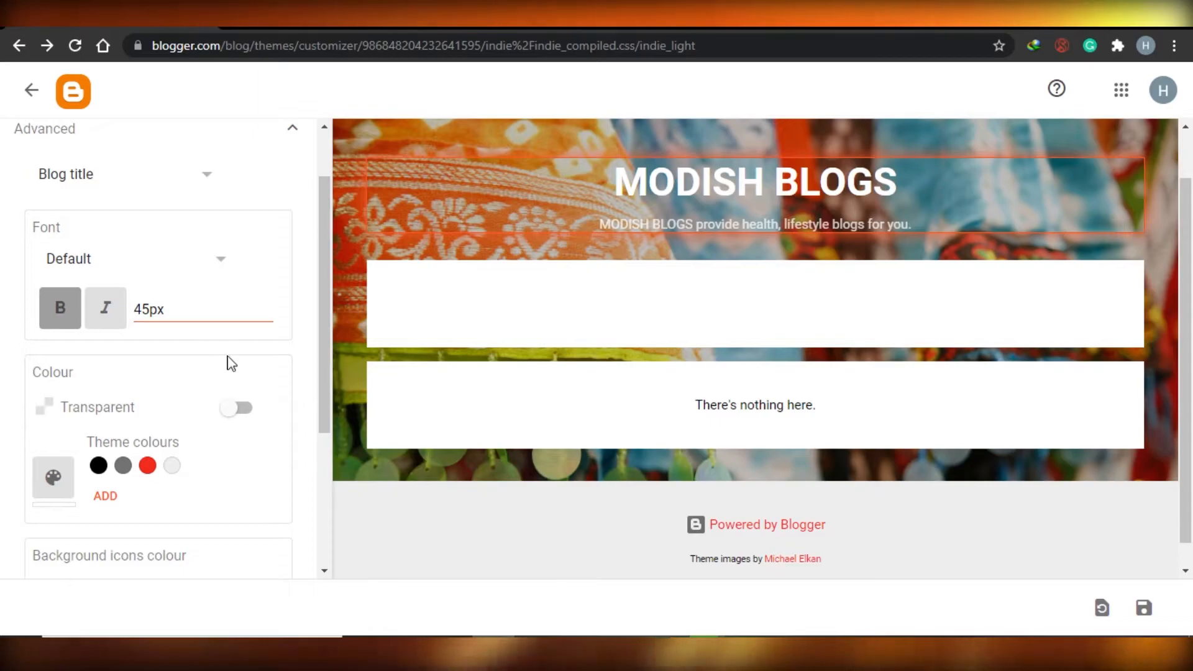
Step: Look through the other page elements offered for advanced customisation, such as Popular posts, Post navigation and Sidebar
click(204, 181)
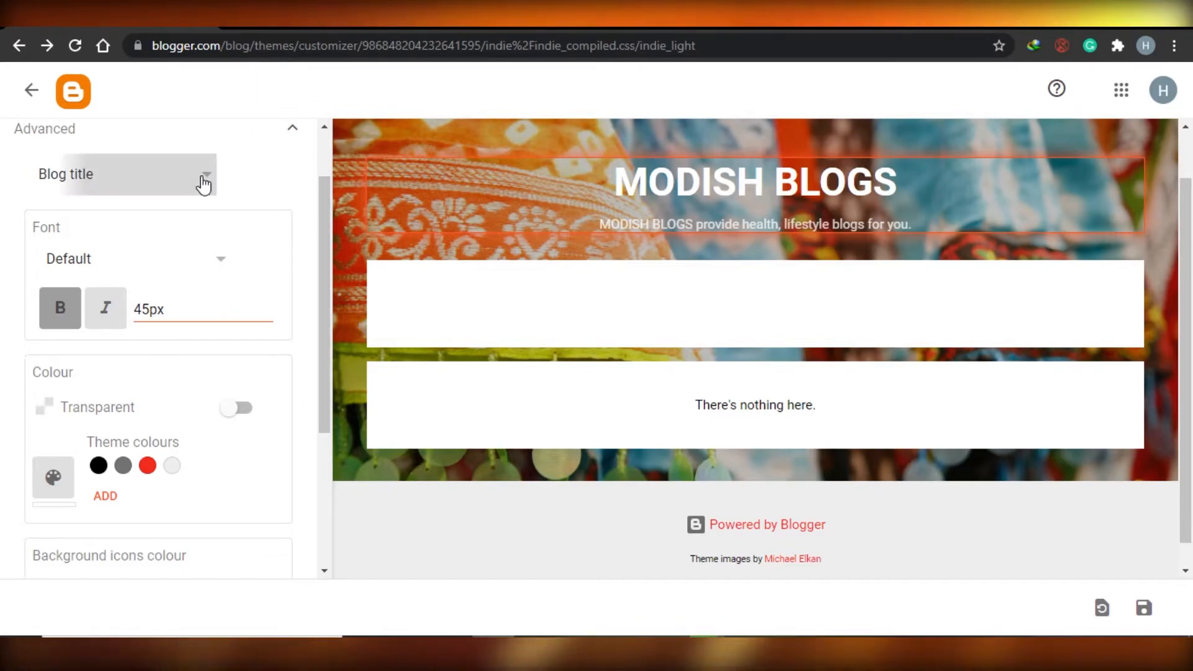
drag(209, 196, 206, 255)
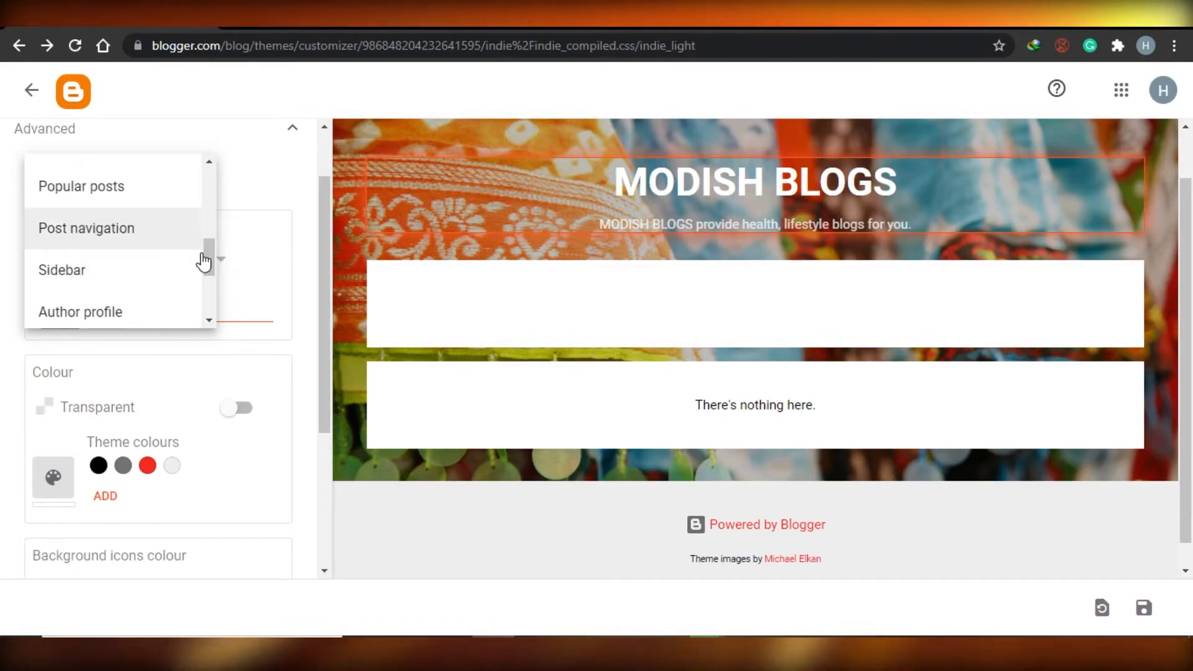
click(301, 373)
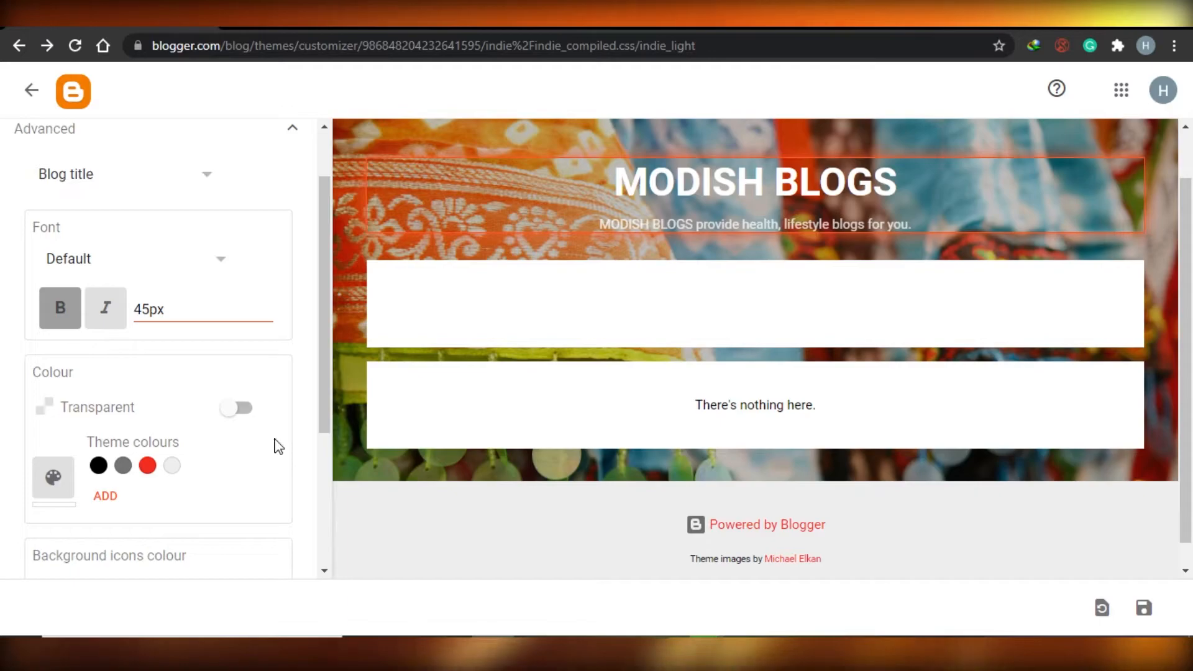
Step: Save the theme customisation and return to the blog's theme page
scroll(58, 541, down, 4)
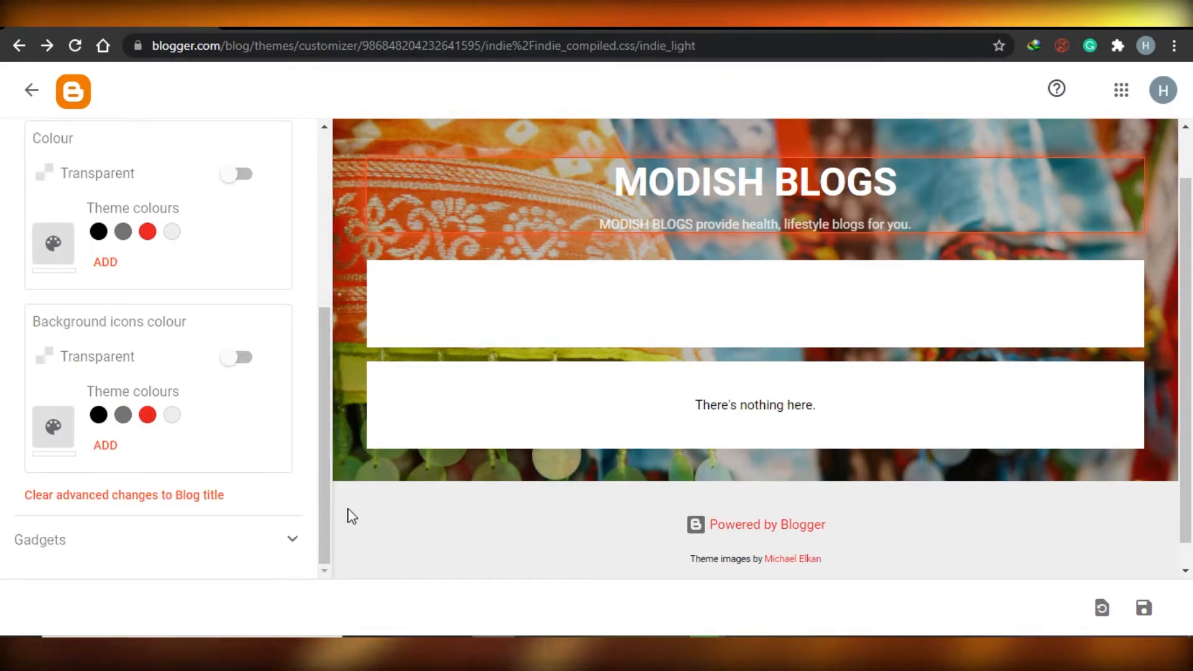
click(1144, 608)
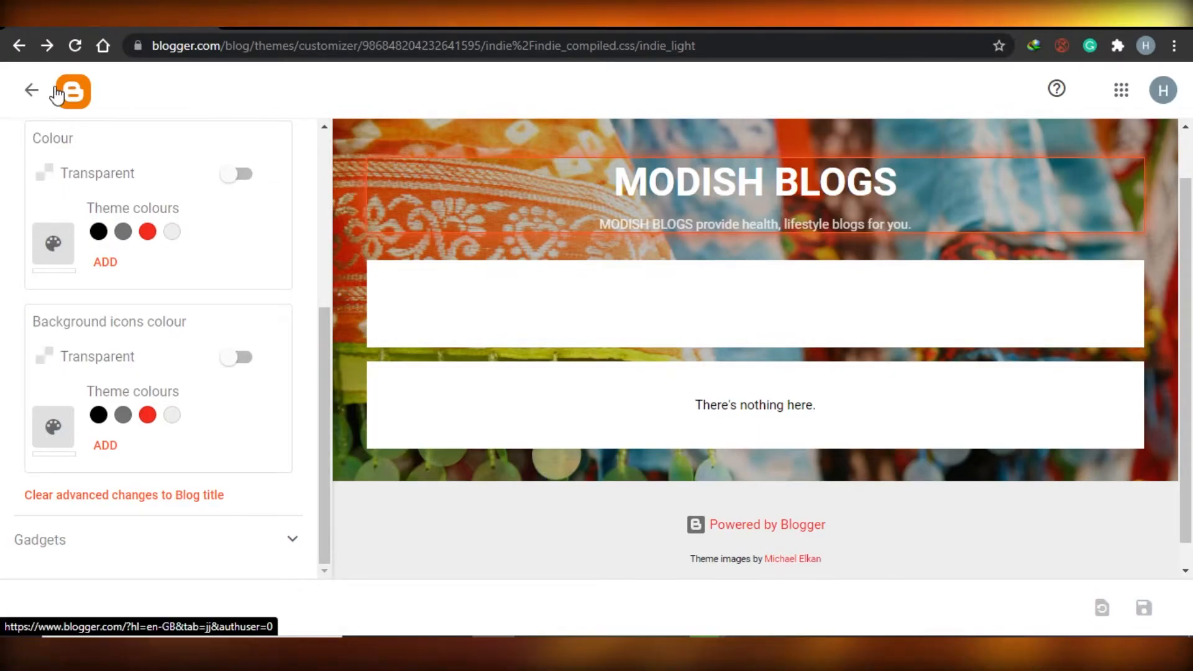
click(32, 90)
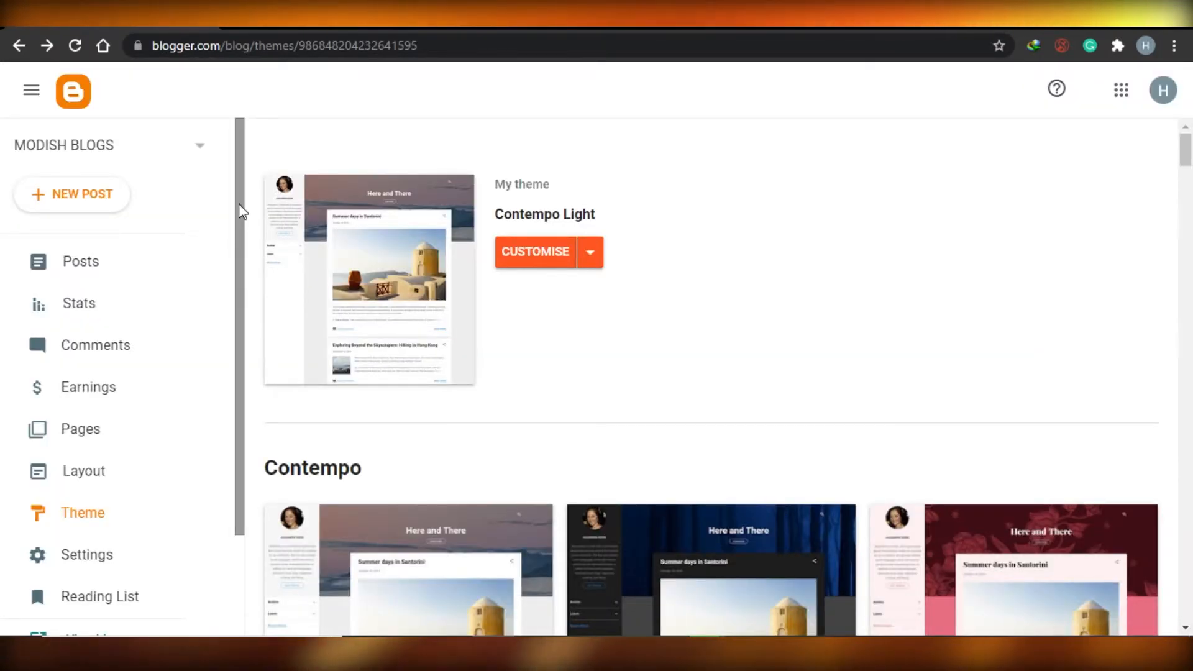
Step: Open the live MODISH BLOGS site and reload it to check the new design
scroll(80, 524, down, 2)
click(80, 524)
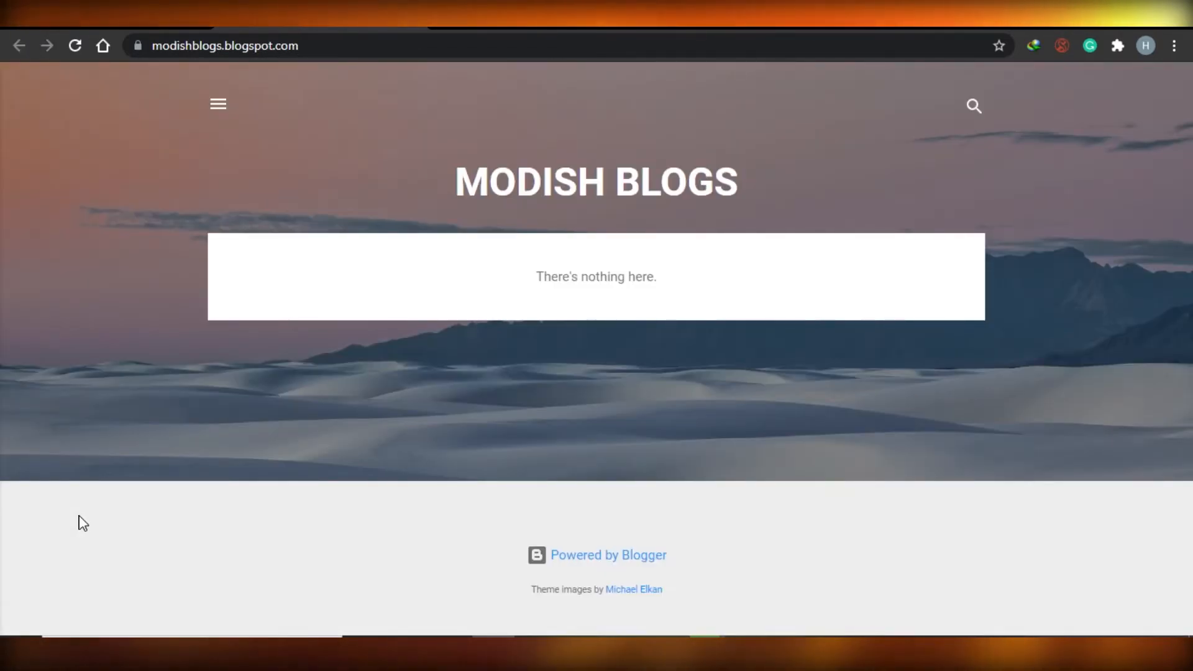
key(F5)
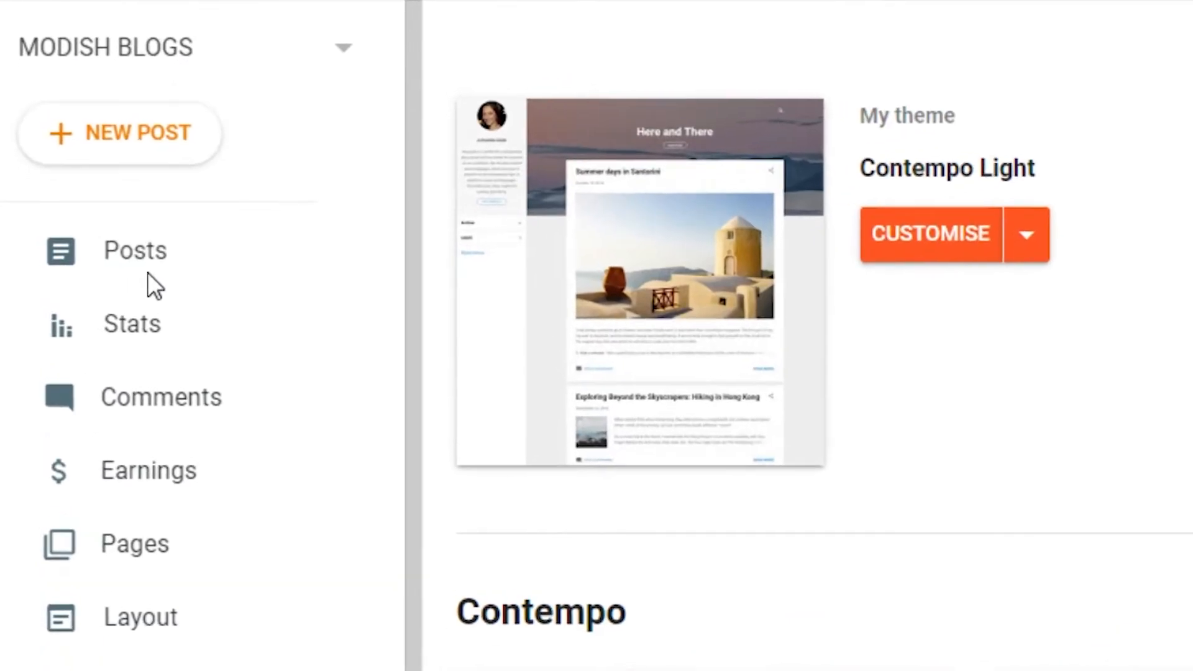
Step: Create a new post and paste the copied article on a positive, healthy lifestyle into its body
click(163, 133)
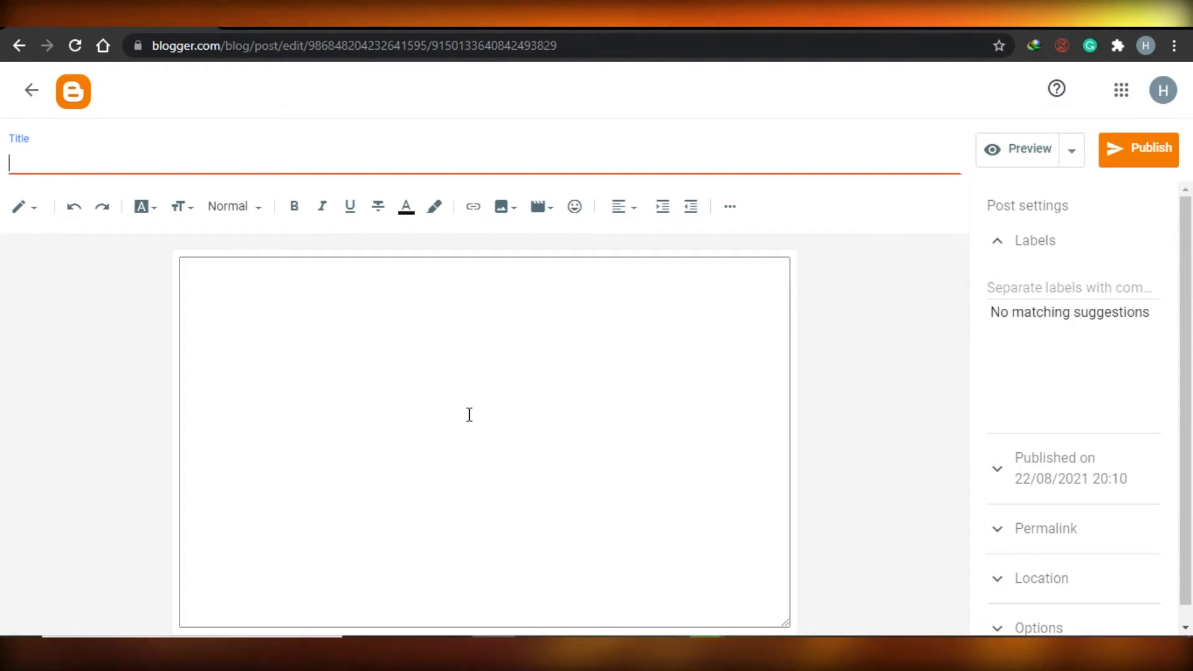
click(471, 214)
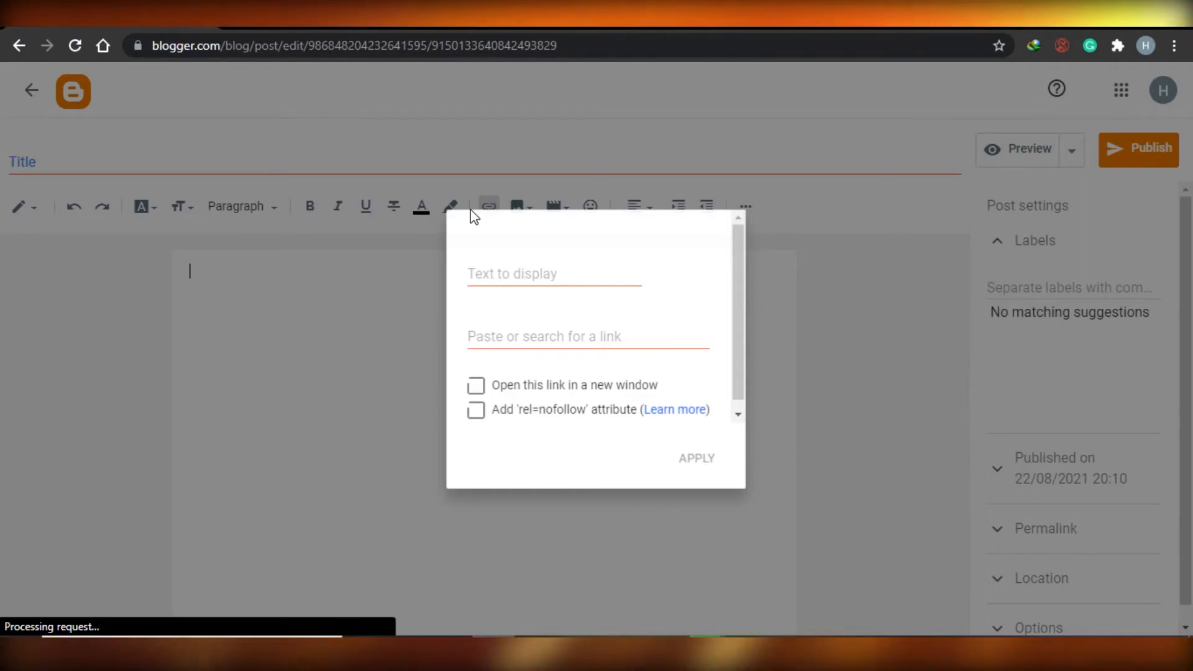
click(283, 295)
right_click(282, 295)
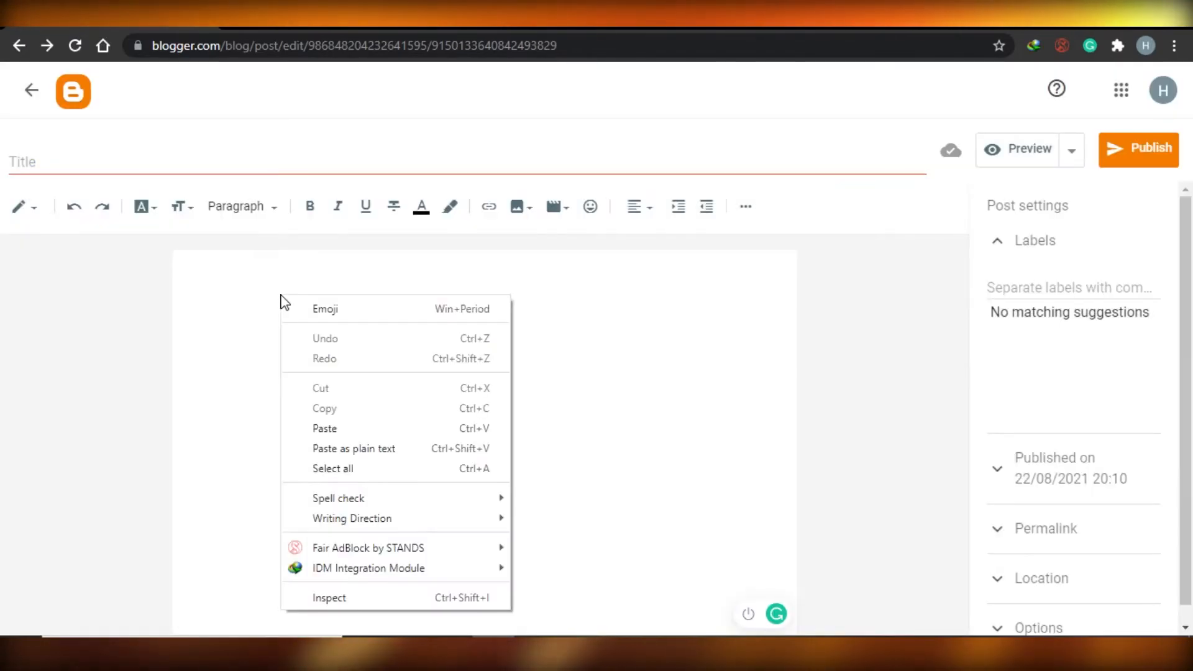
click(324, 429)
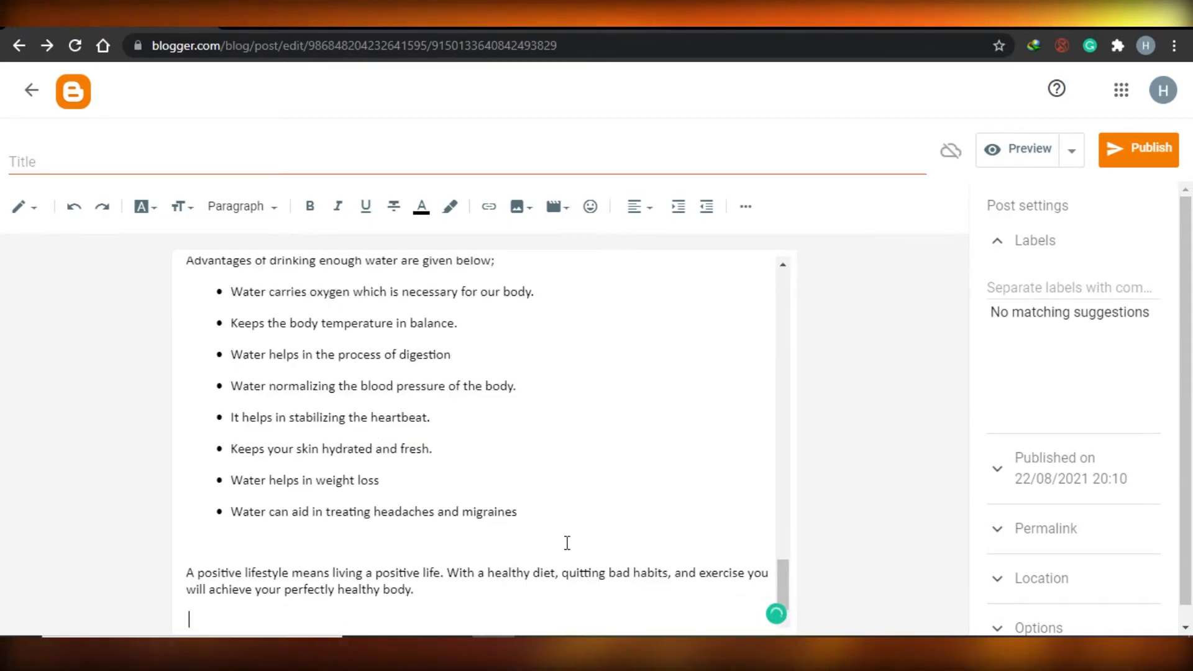
drag(786, 584, 791, 419)
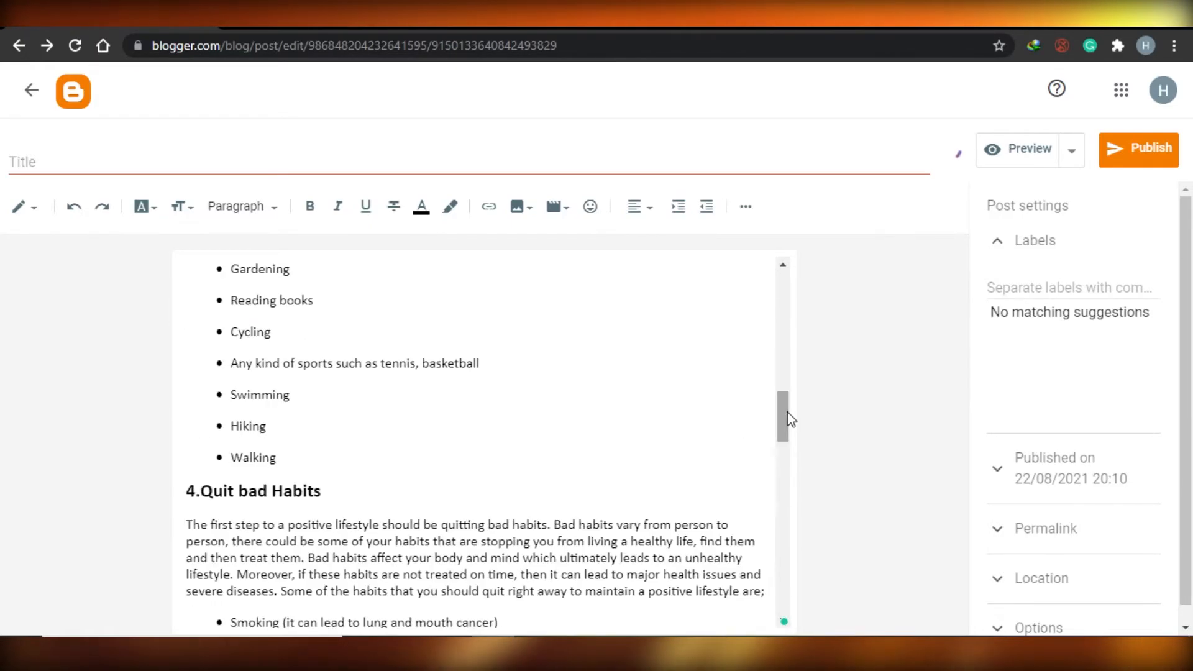
Step: Move the heading "8 Positive Lifestyle Choices that will Change your Life" from the post body into the post's title
drag(800, 345, 782, 274)
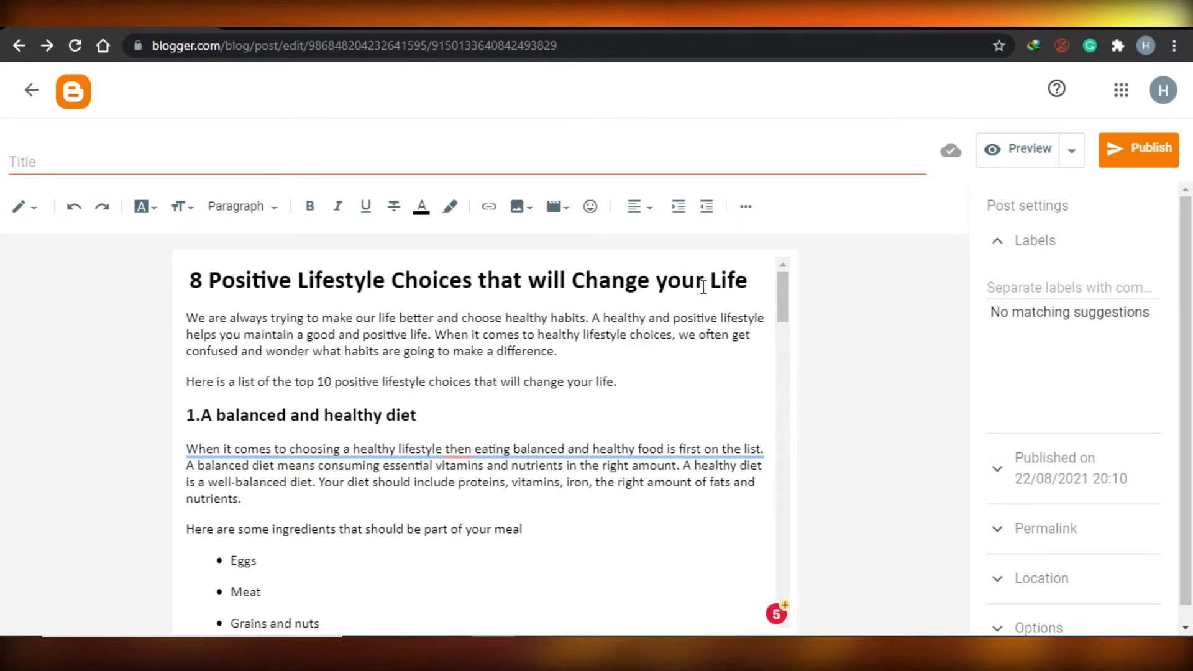
drag(752, 278, 205, 280)
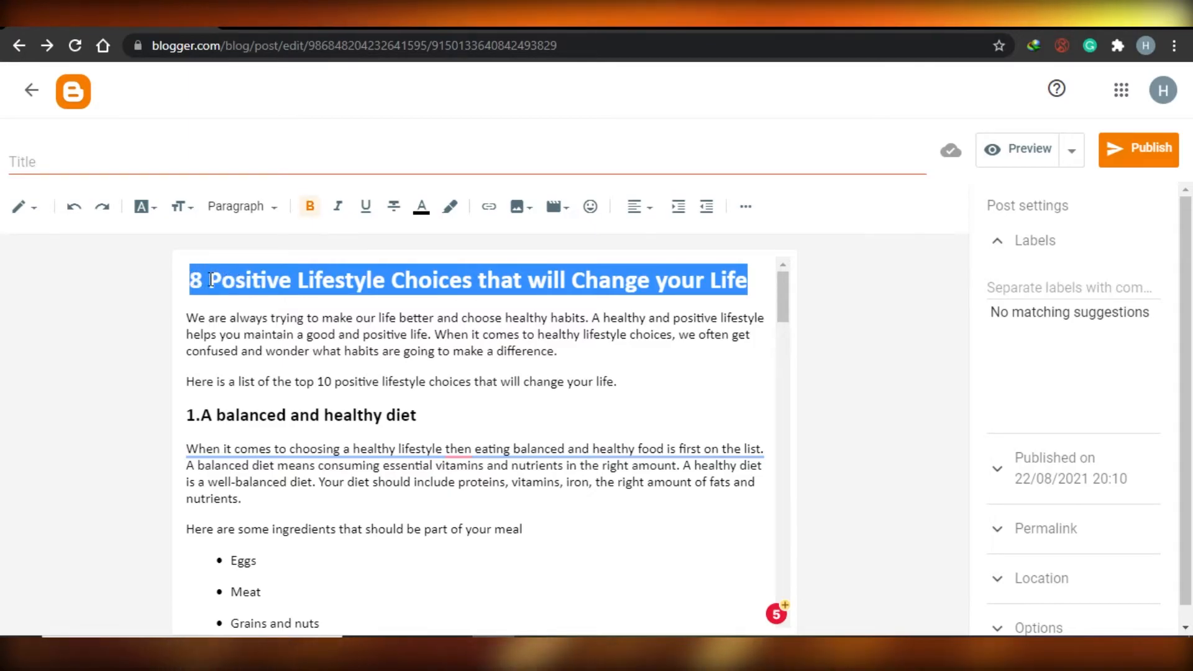
right_click(212, 279)
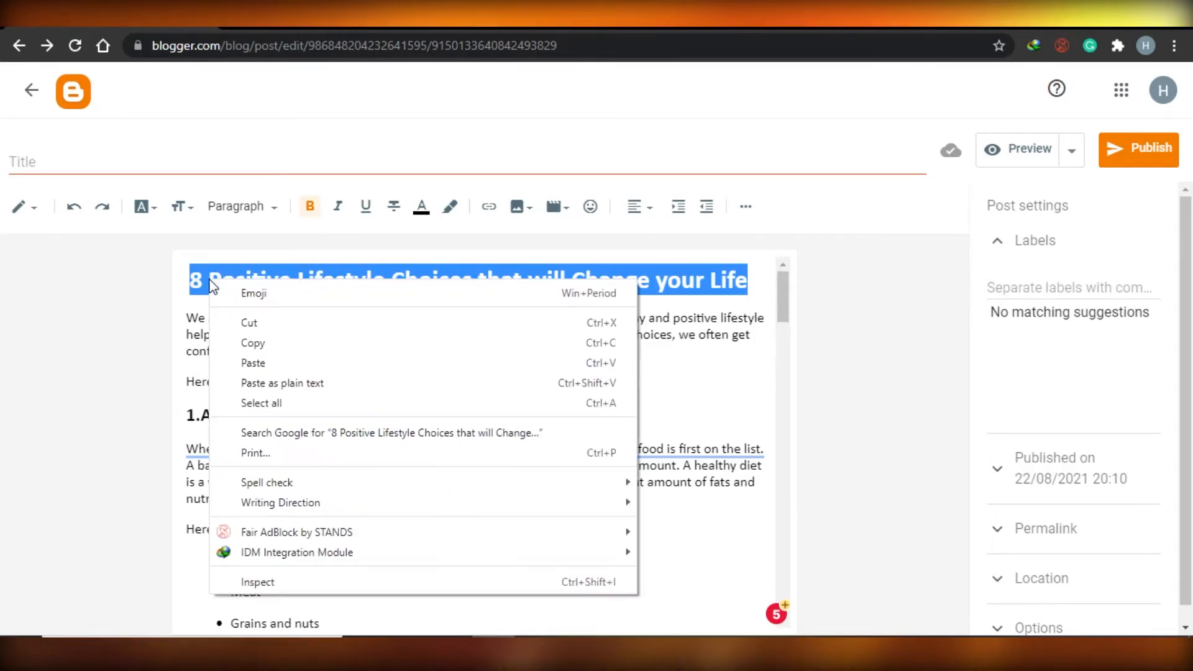
click(272, 324)
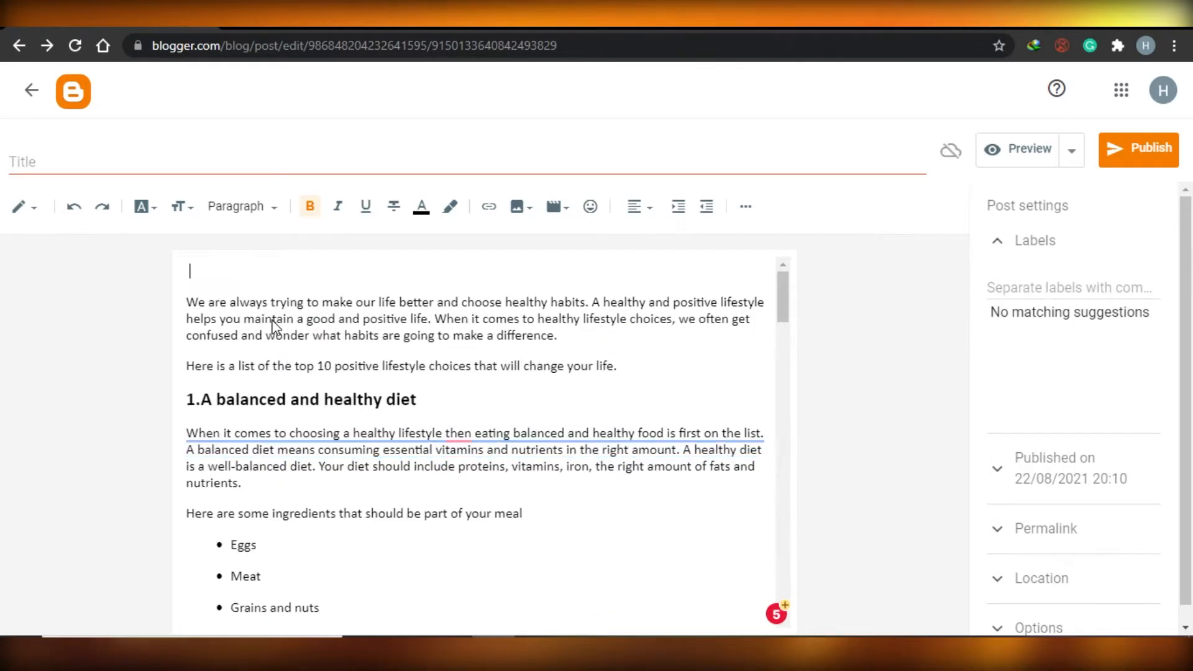
click(46, 158)
right_click(47, 160)
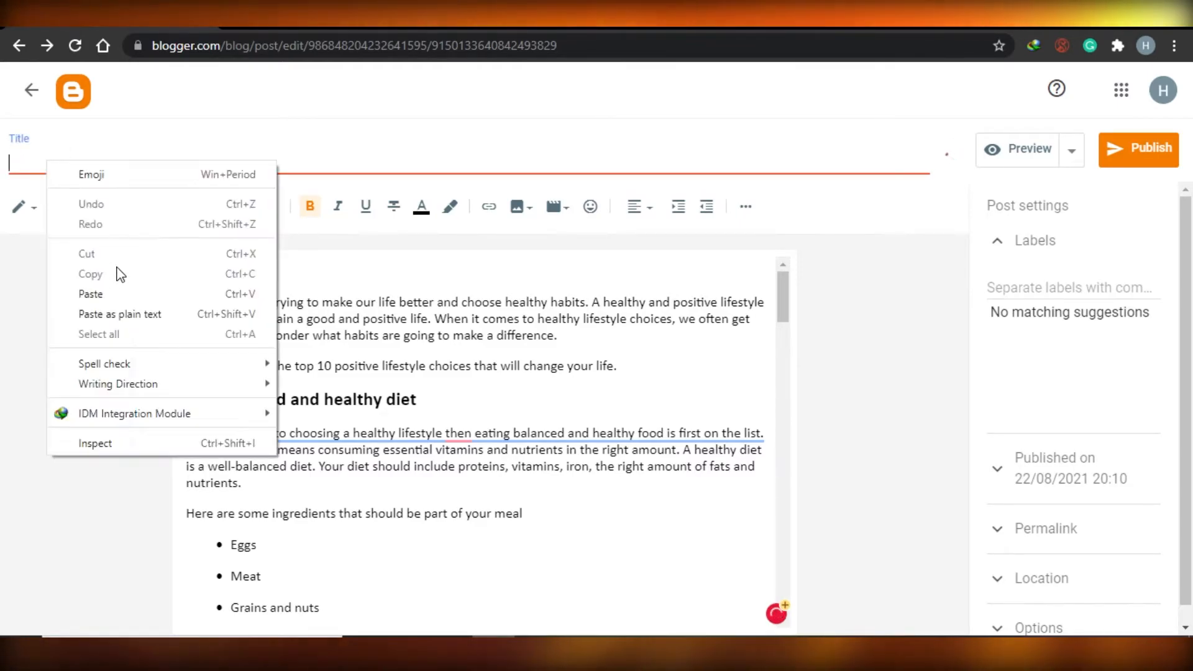
click(91, 293)
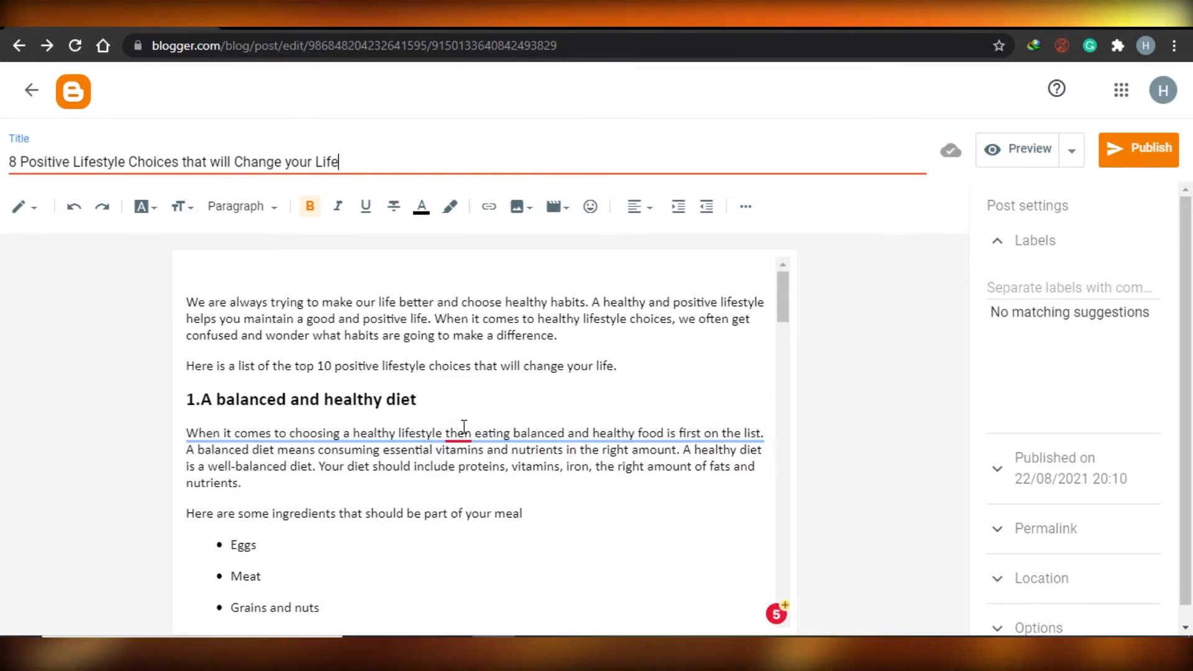
Step: Check which images Blogger offers from this blog for the post, and close the image picker without adding one
click(445, 482)
drag(780, 304, 789, 281)
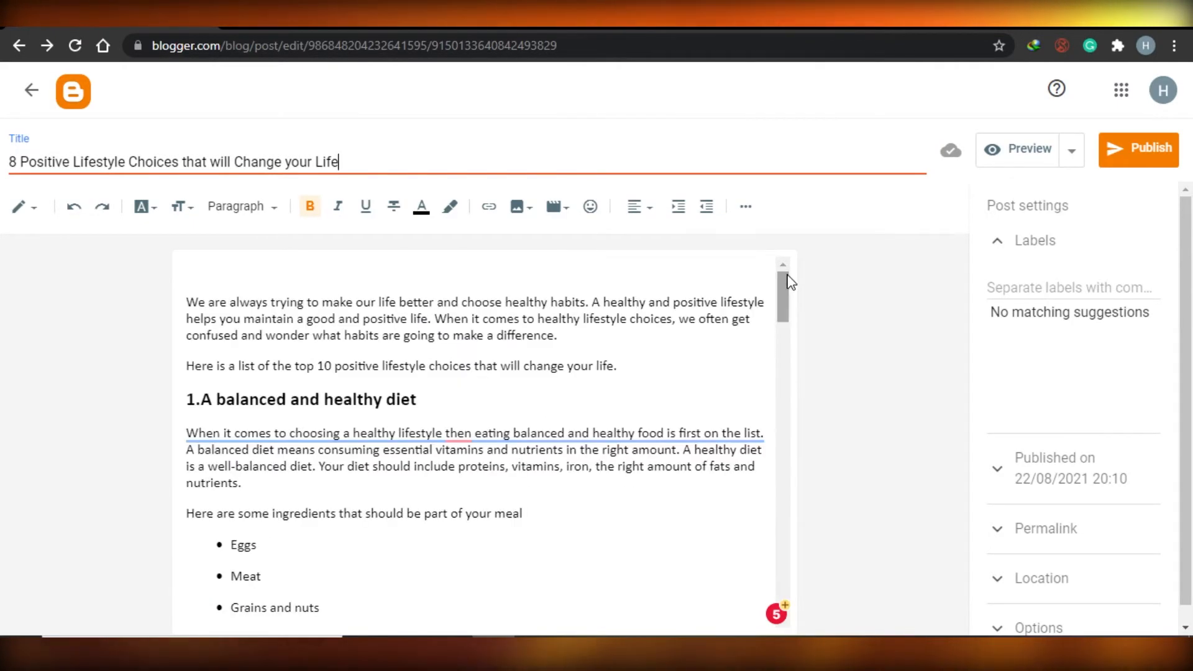
click(520, 208)
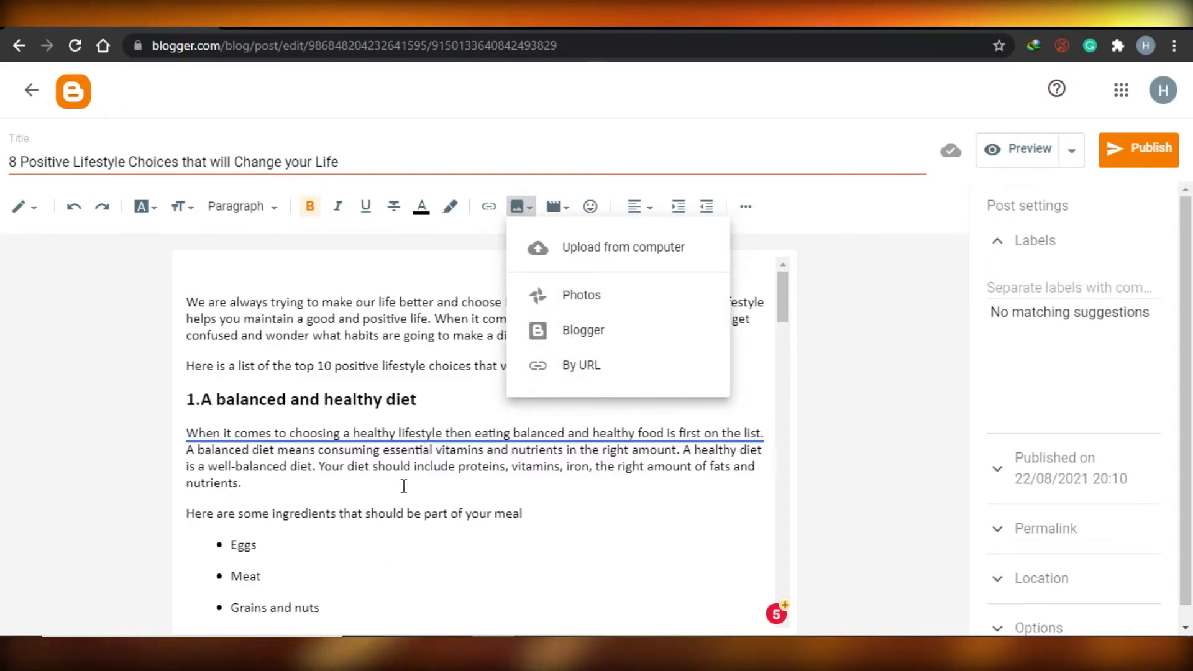
click(585, 336)
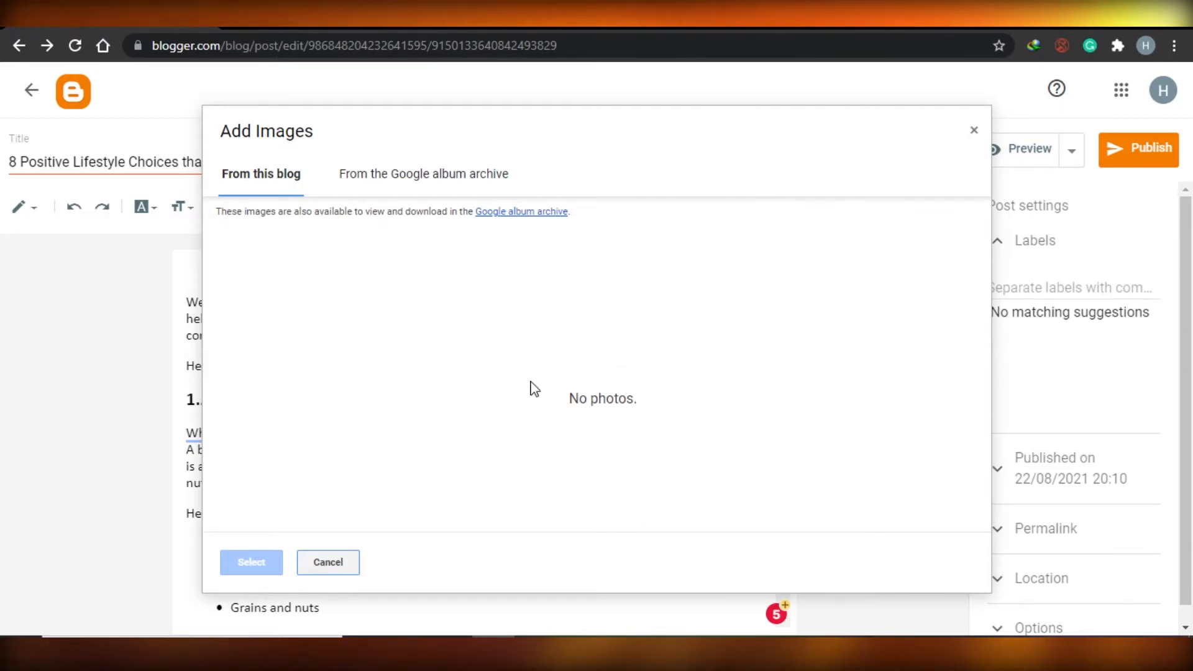
click(973, 130)
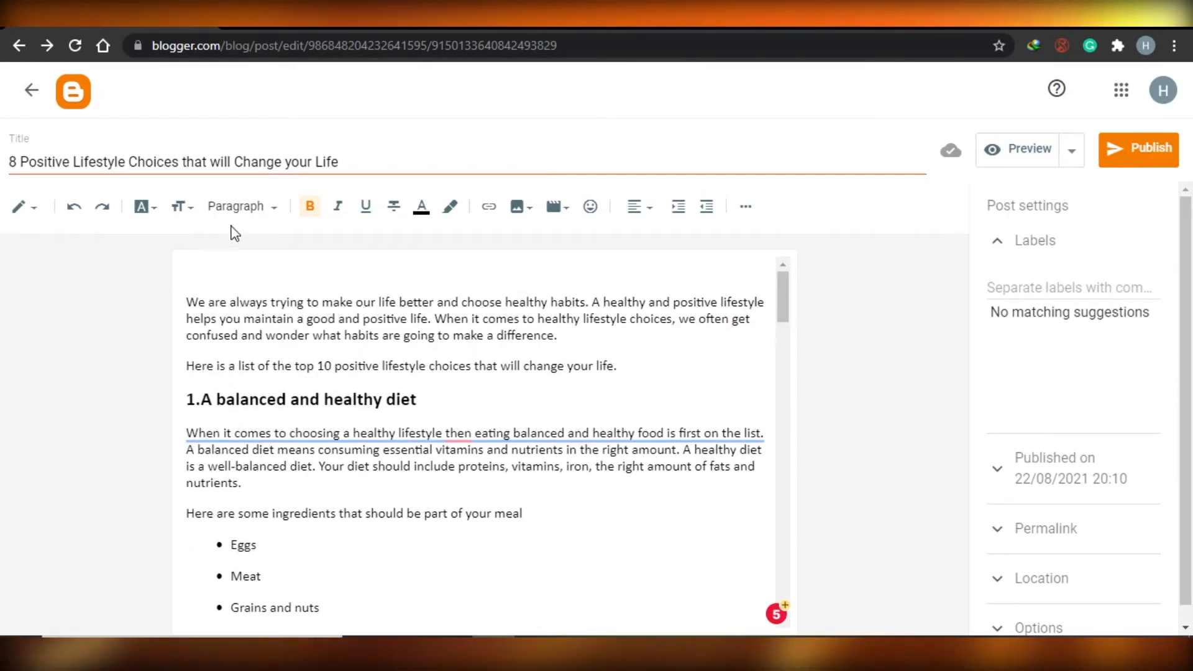
Step: Look through the fonts offered for the post text, such as Courier and Helvetica
click(147, 209)
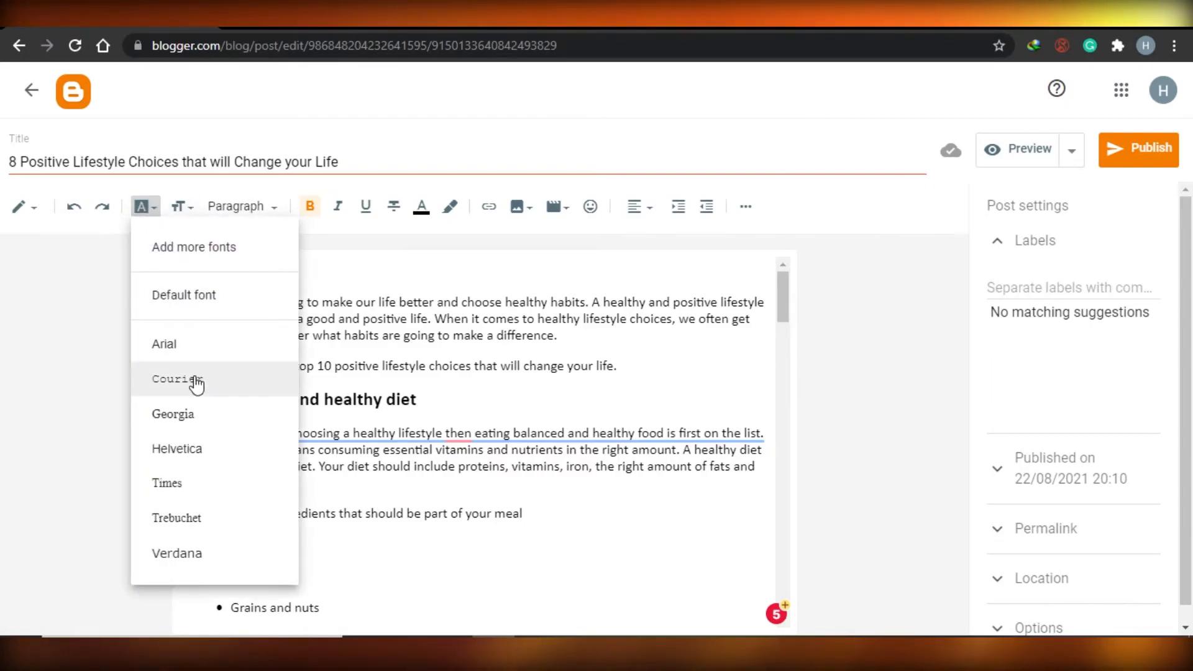
click(207, 449)
click(184, 302)
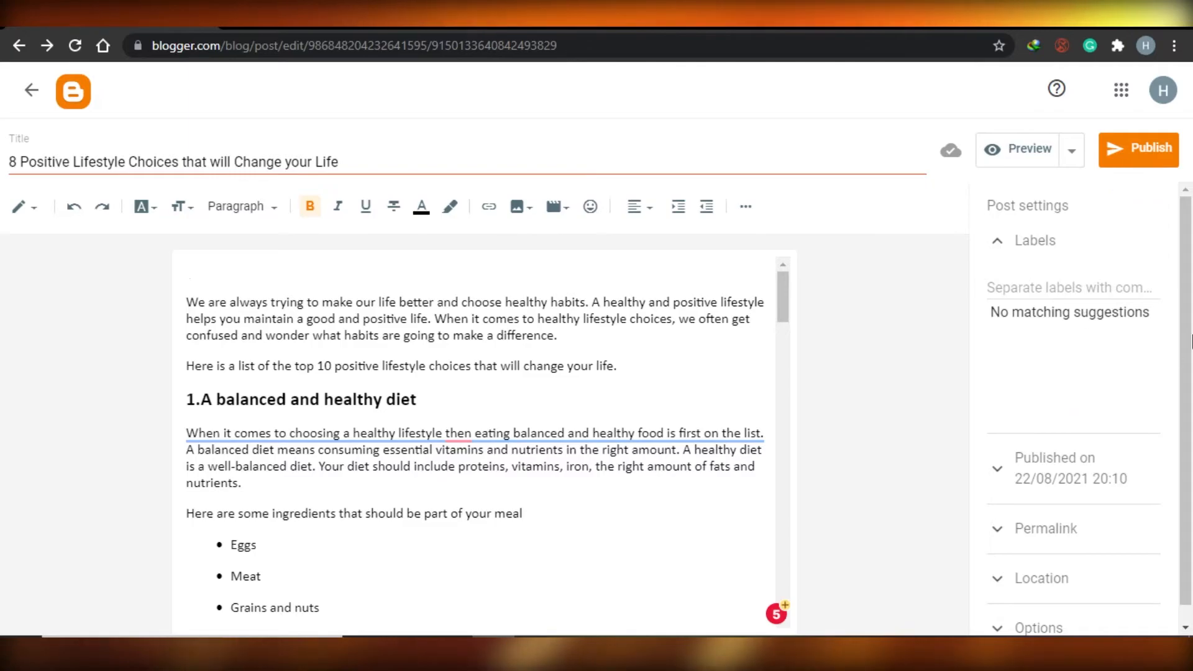
scroll(1176, 353, down, 1)
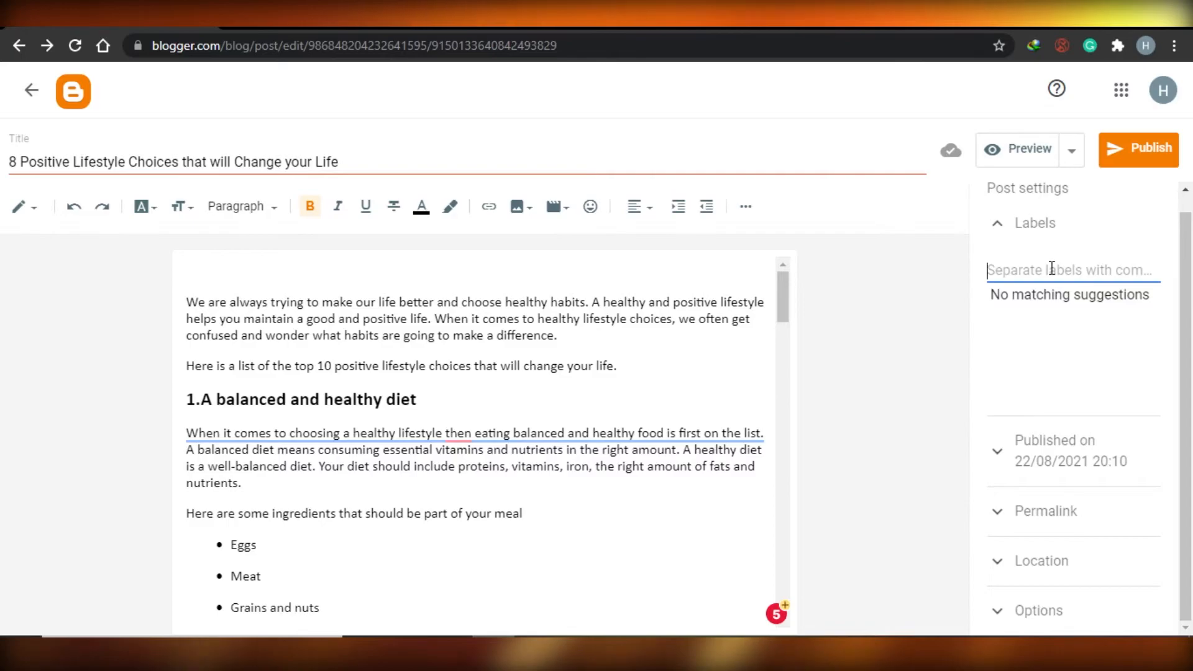
text(lifesty)
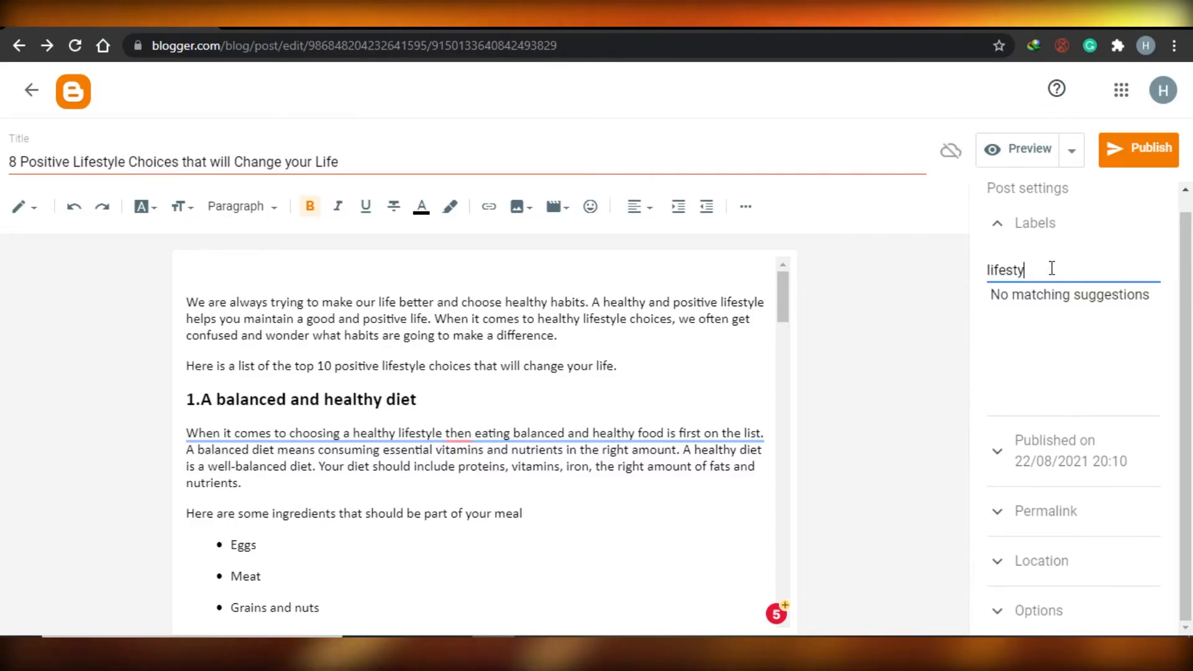
text(le)
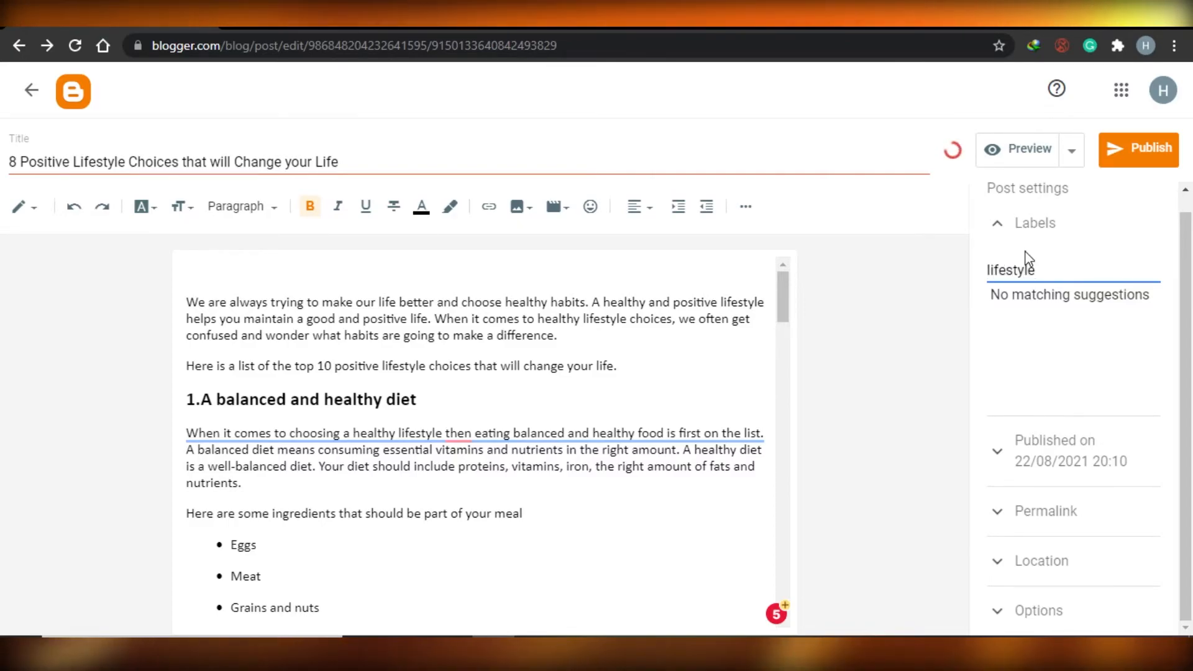
key(BackSpace)
key(BackSpace)
key(BackSpace)
key(BackSpace)
key(BackSpace)
key(BackSpace)
key(BackSpace)
key(BackSpace)
key(BackSpace)
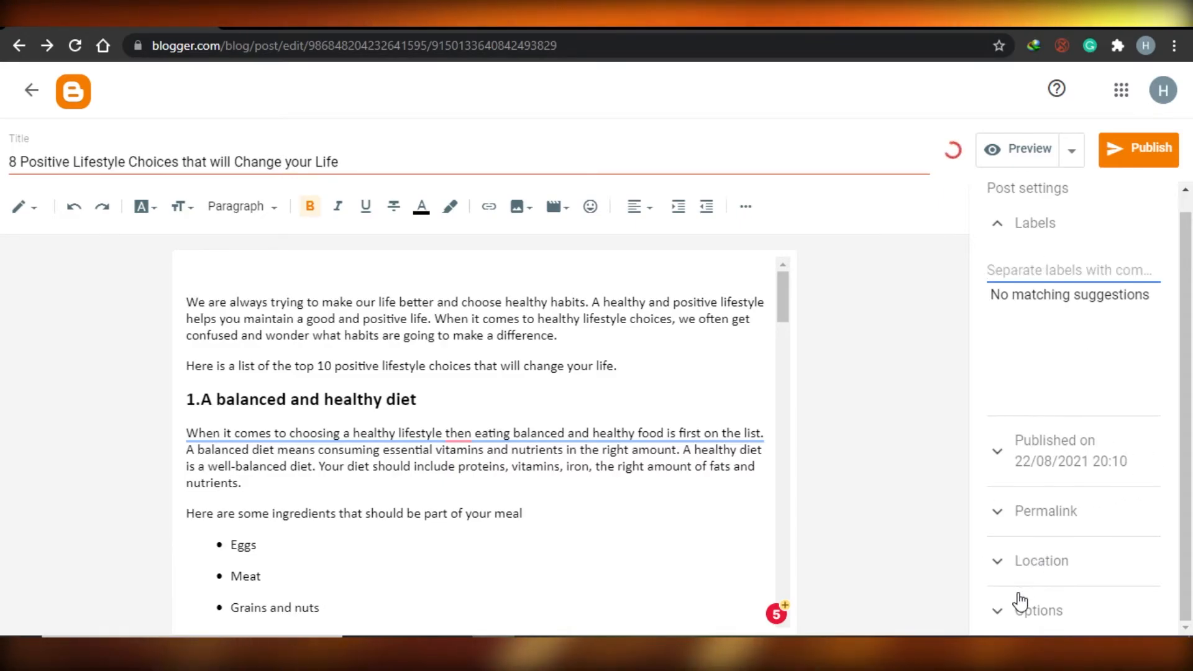
Step: Give the post the custom permalink "Positive lifestyle choices"
click(1004, 515)
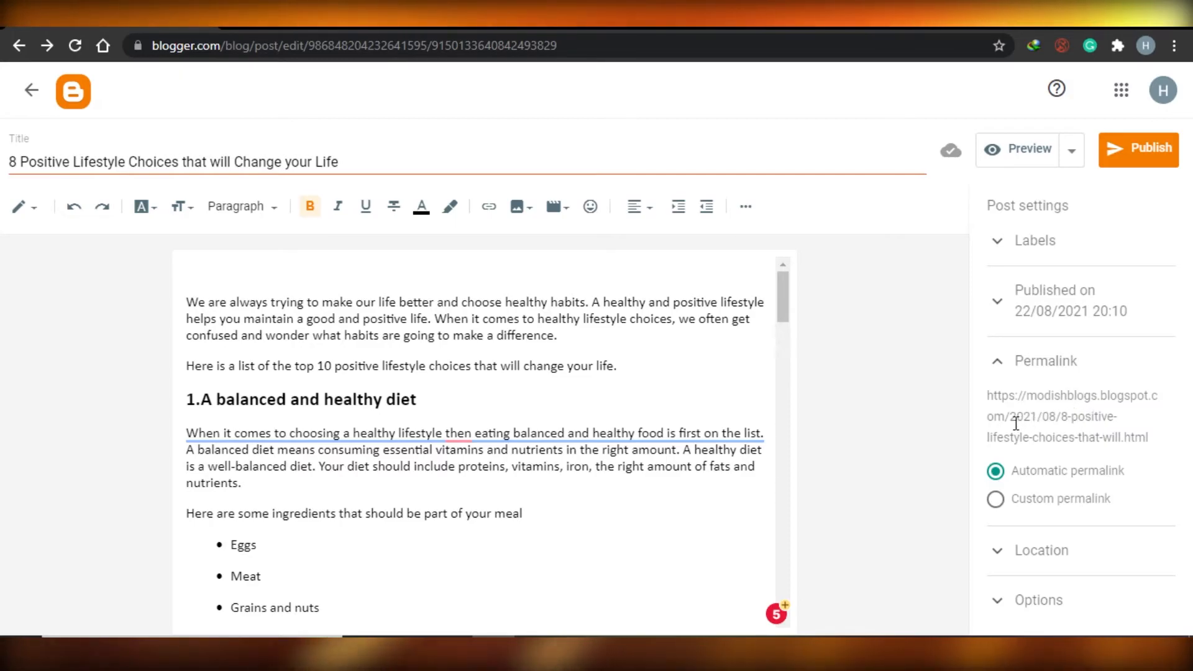
click(995, 498)
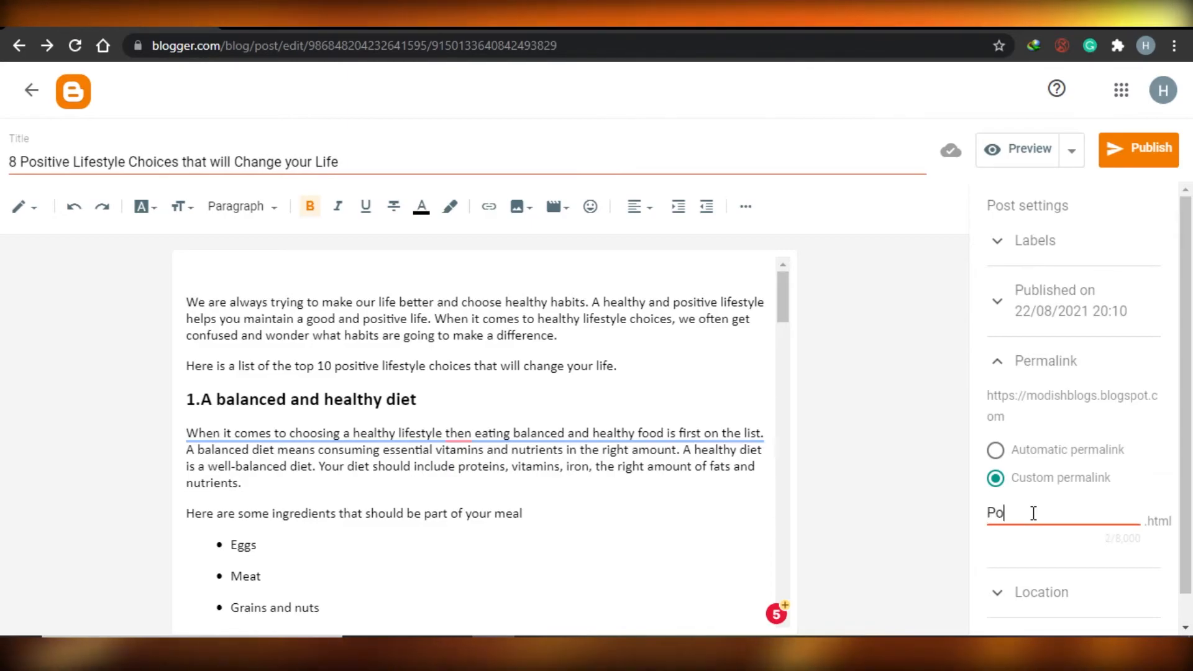
text(lifestyle choices)
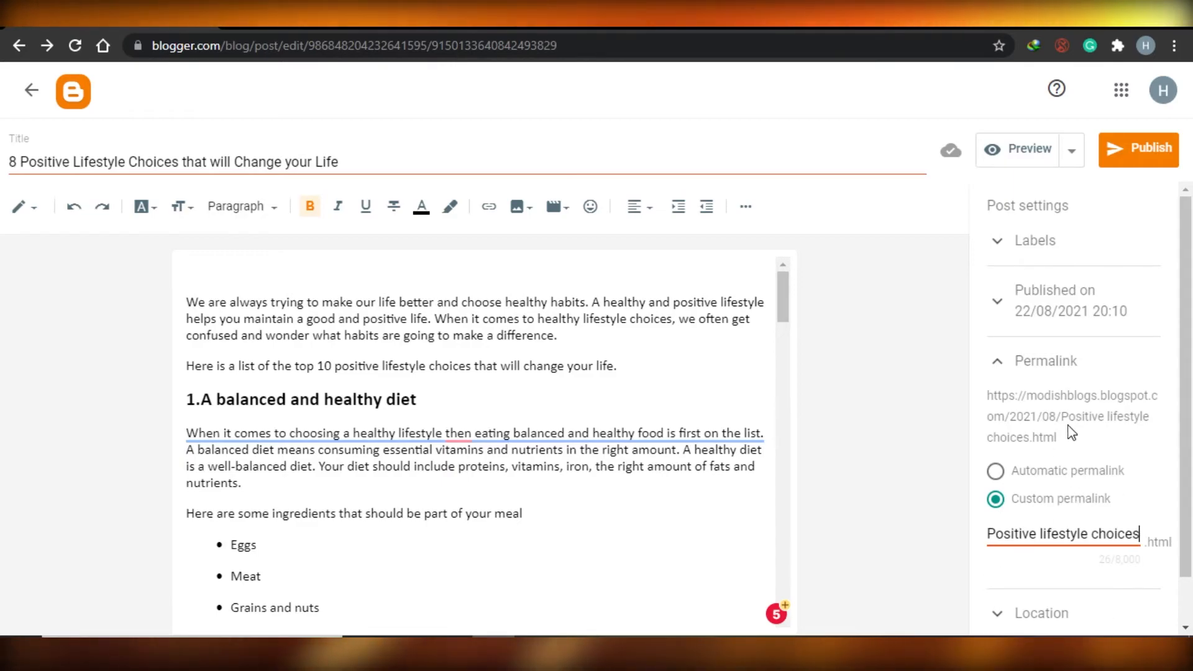
Step: Publish the finished post to the blog and confirm the publication
scroll(1191, 440, down, 1)
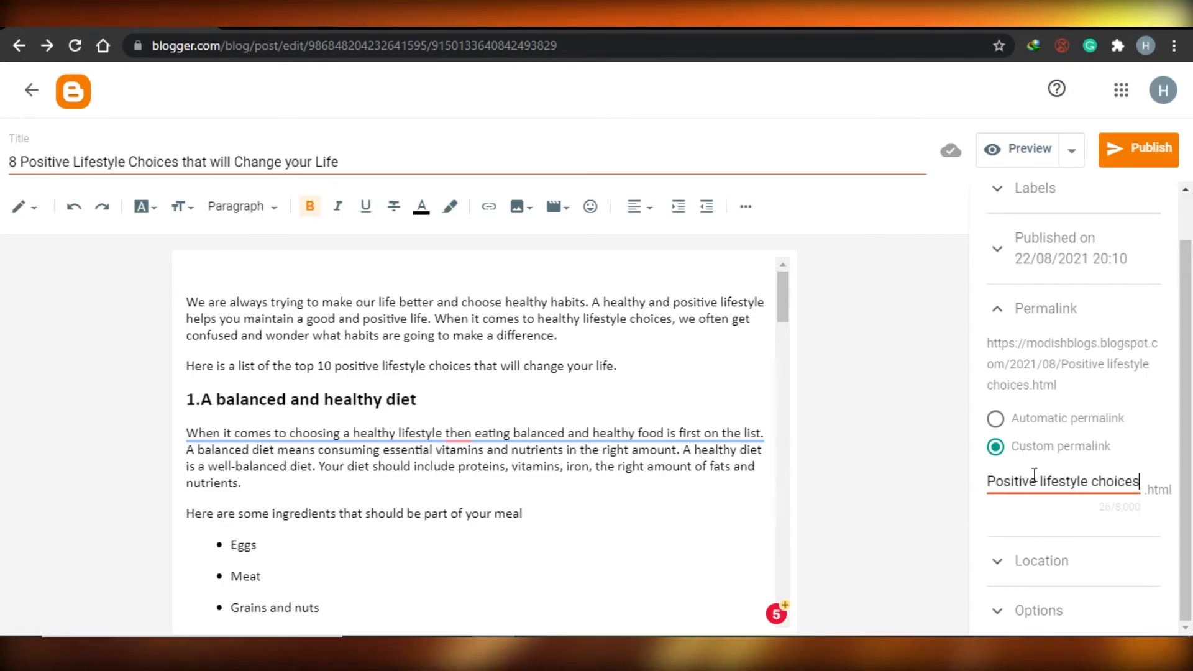
mouse_move(1191, 432)
mouse_down()
mouse_move(1191, 385)
mouse_move(1190, 430)
mouse_up()
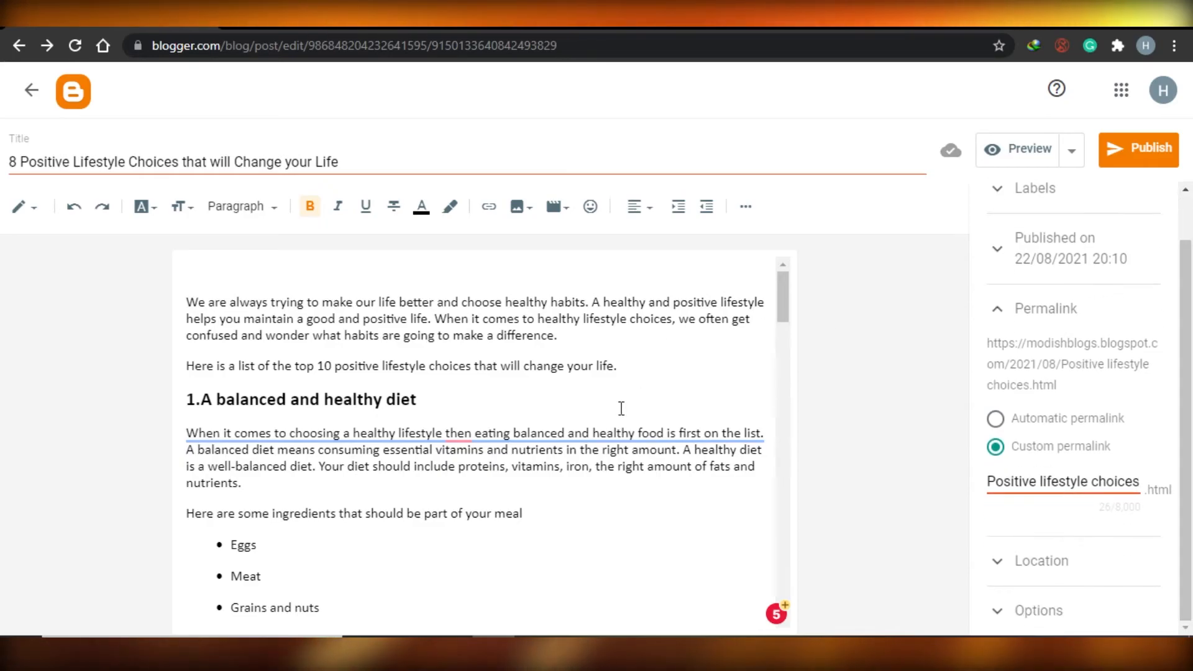
click(1136, 152)
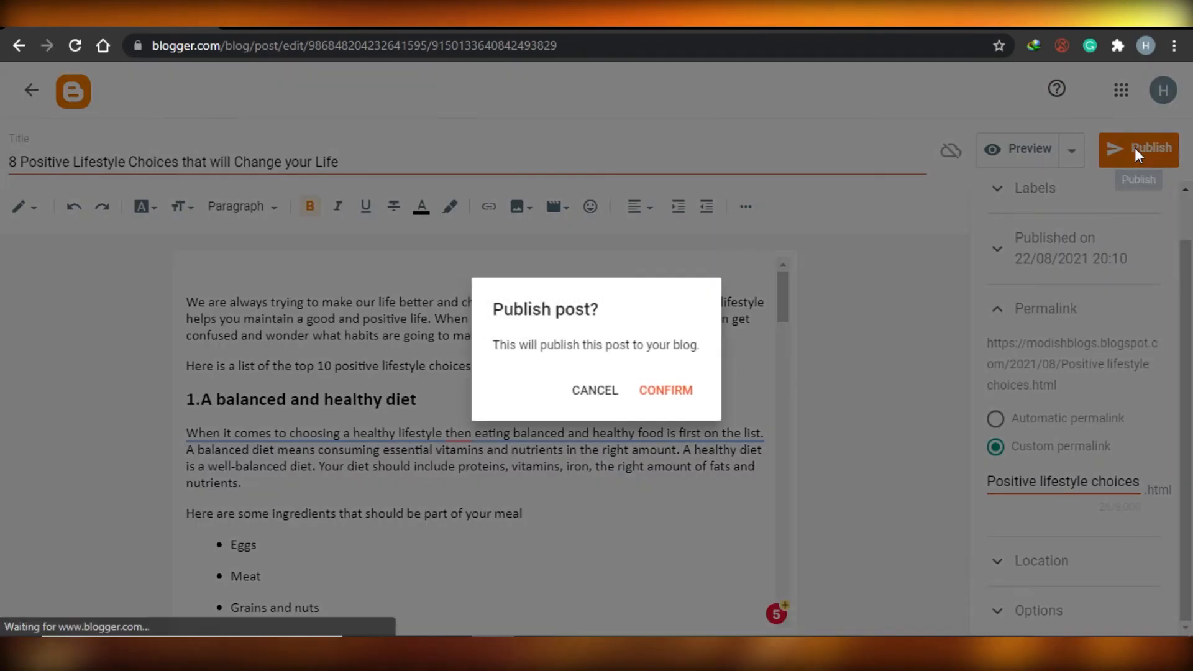
click(689, 393)
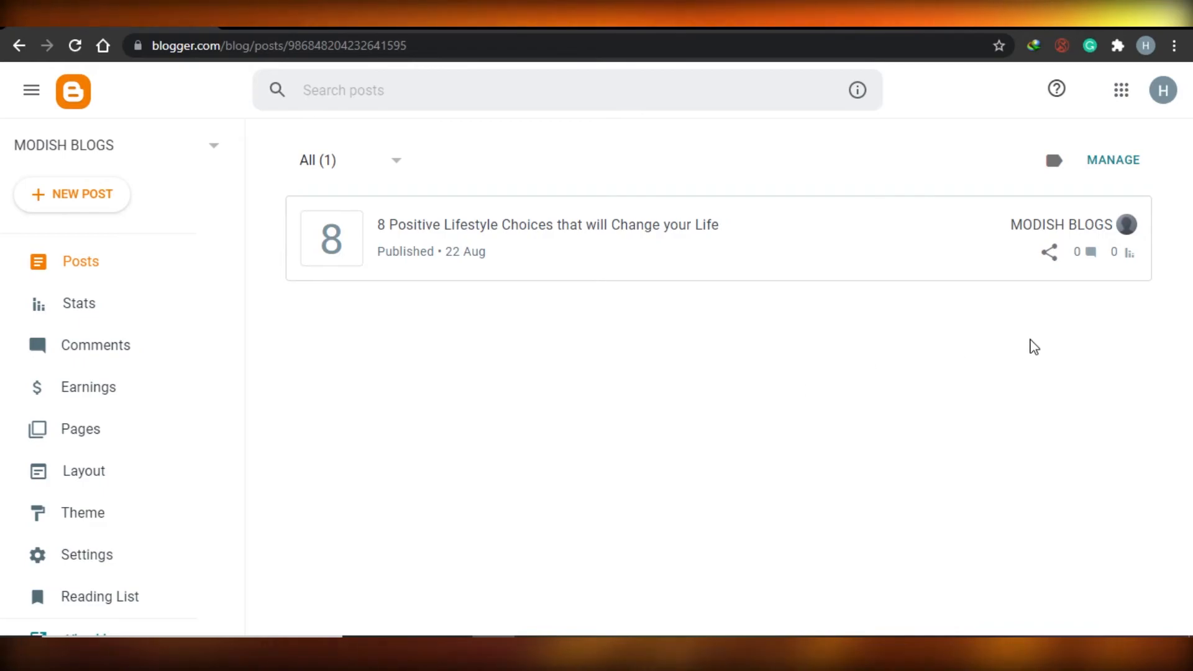
Step: Open the live blog from the posts list and look over its home page with the published post
mouse_move(1090, 252)
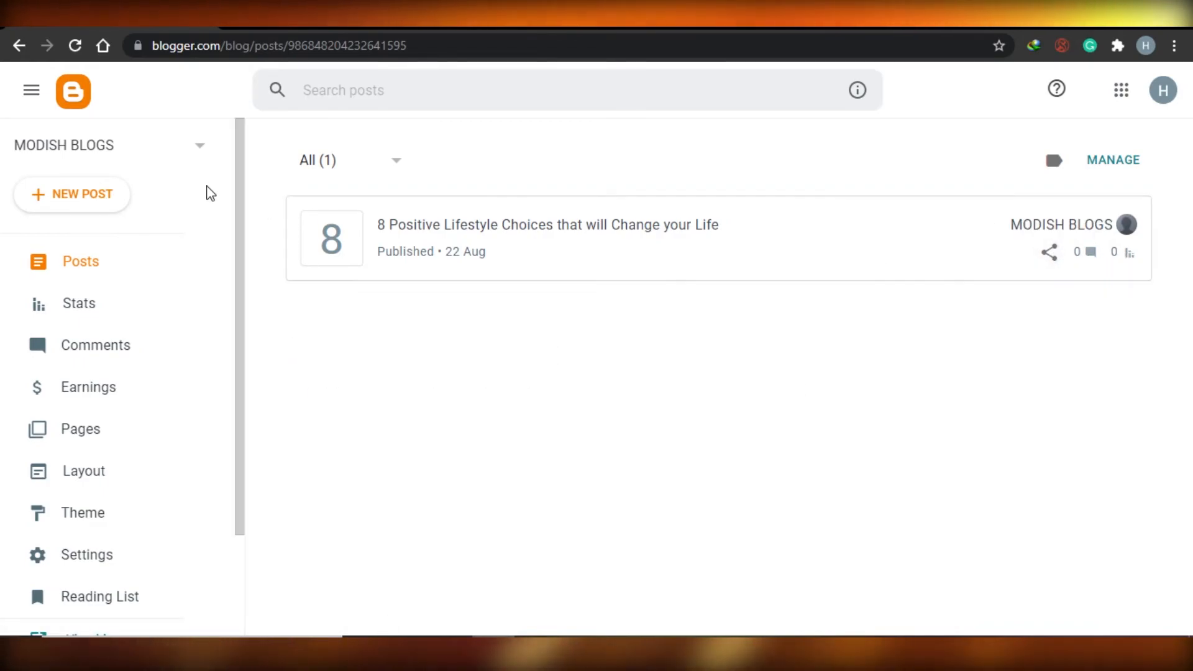
scroll(159, 458, down, 2)
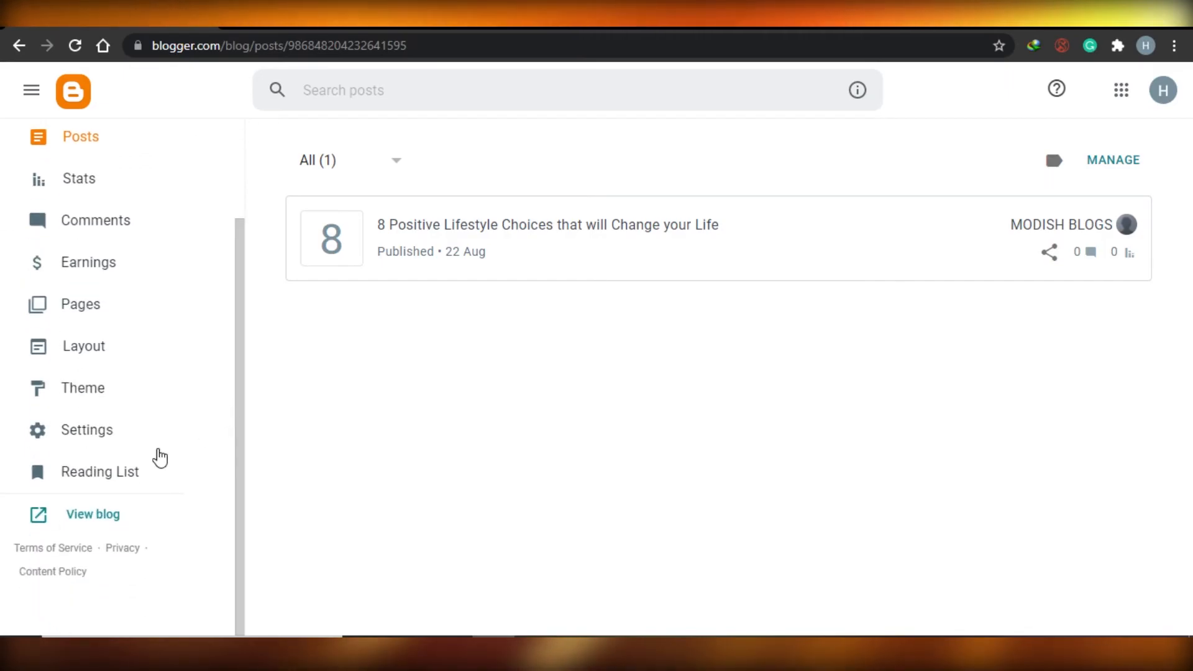
click(89, 529)
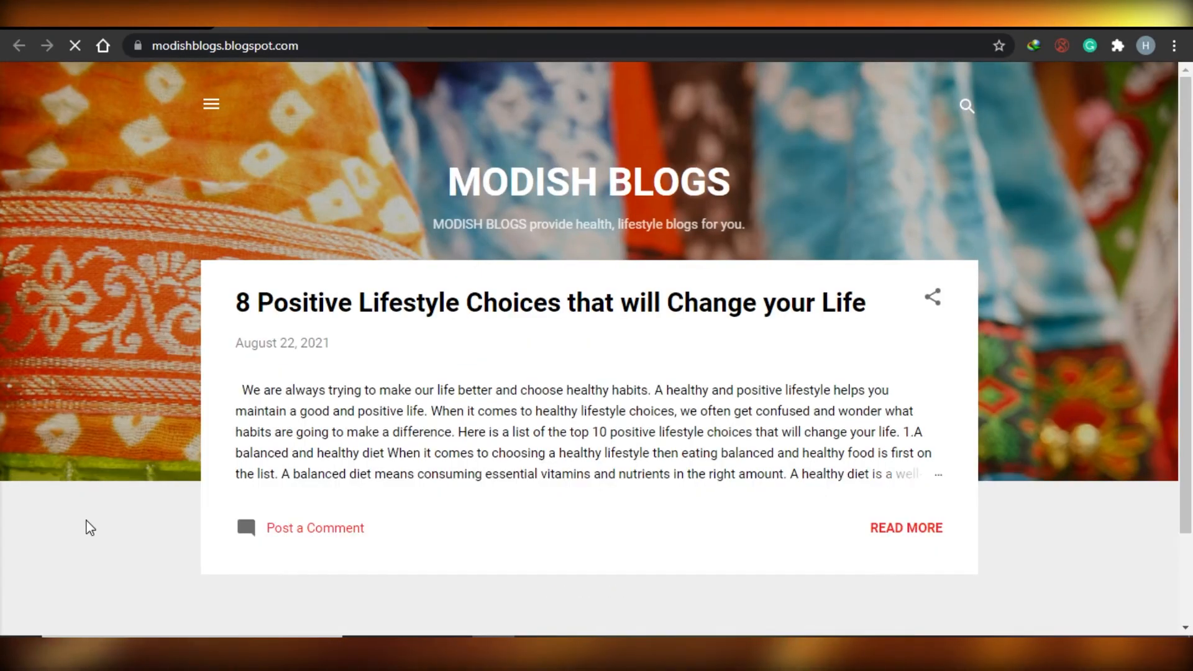
drag(1188, 305, 1190, 399)
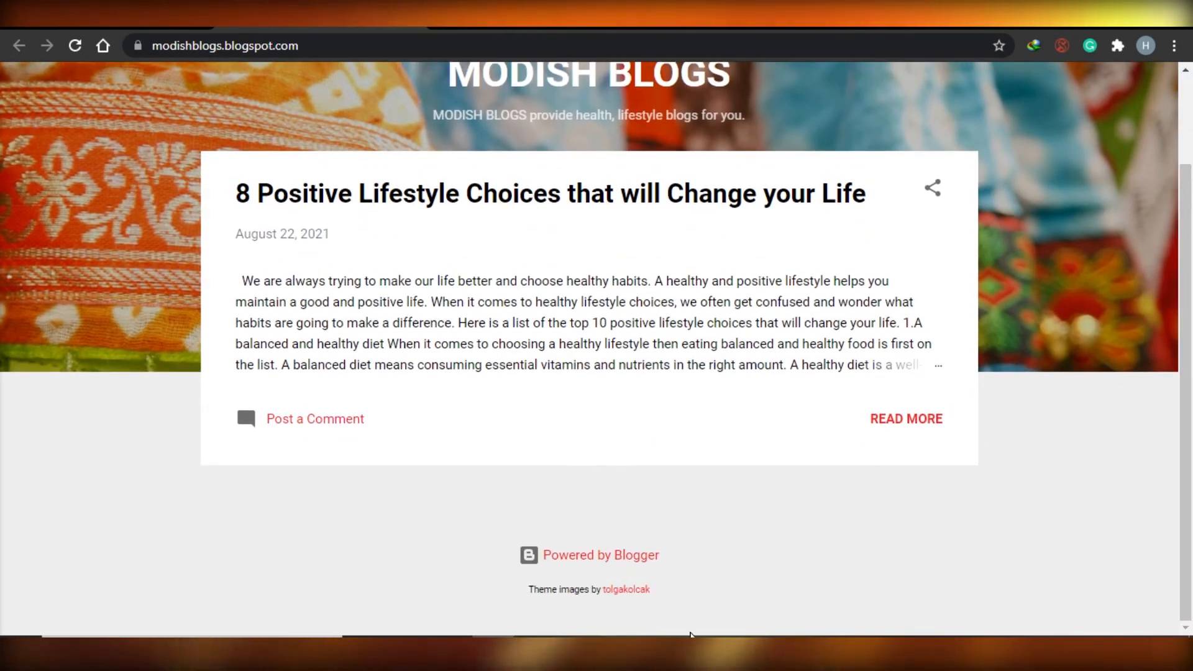
scroll(699, 356, up, 2)
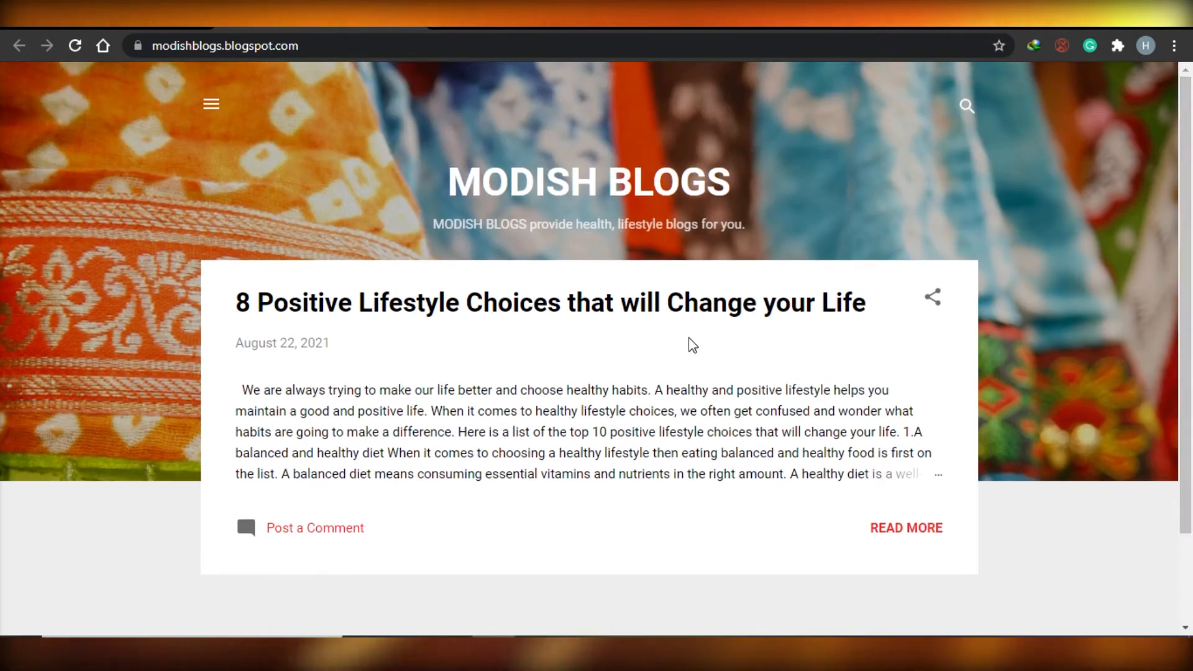
Step: Open the full lifestyle article on the live blog, view it, and return to the blog's home page
click(898, 541)
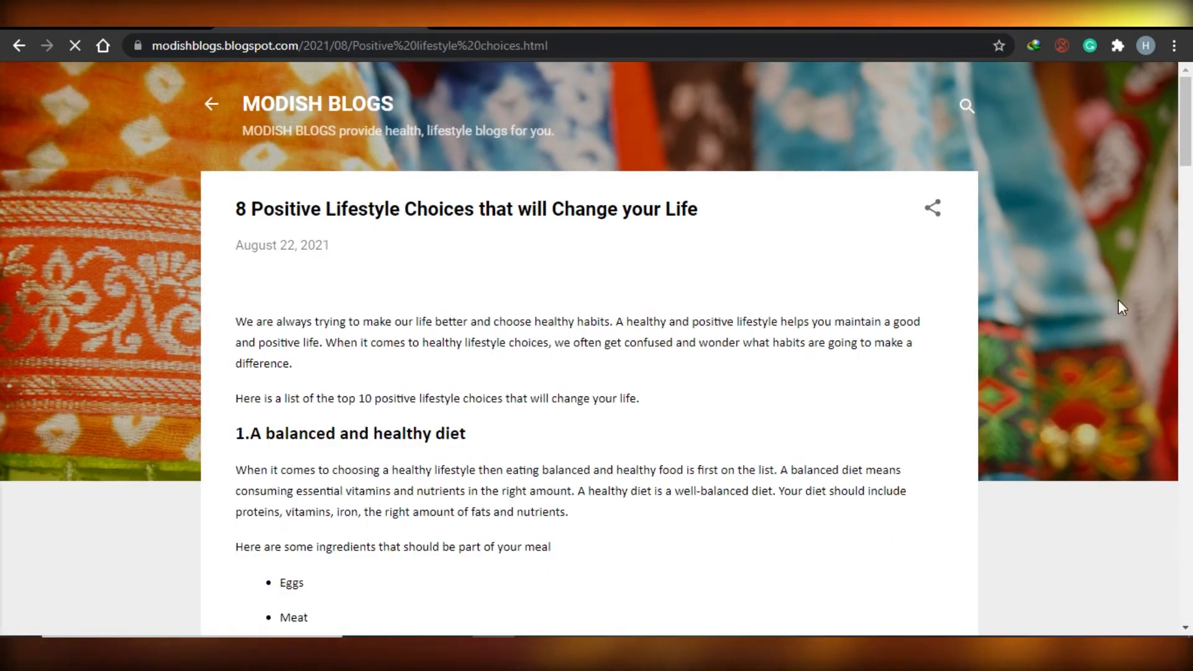
drag(1186, 138, 1185, 109)
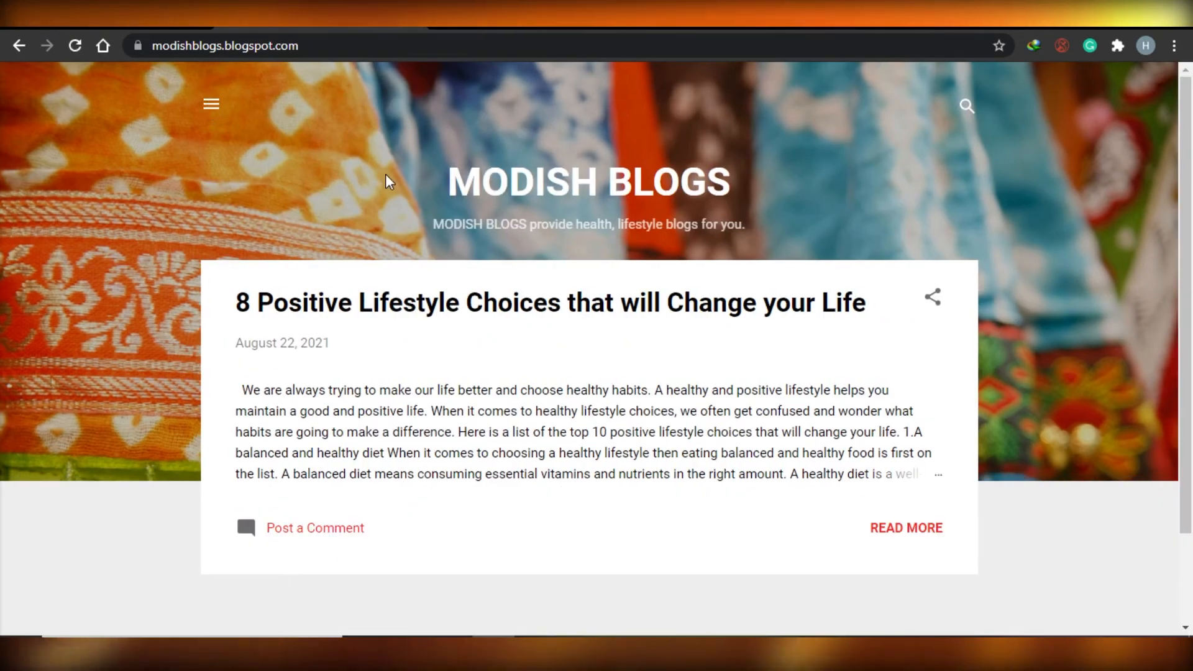
scroll(870, 155, down, 1)
scroll(808, 124, up, 1)
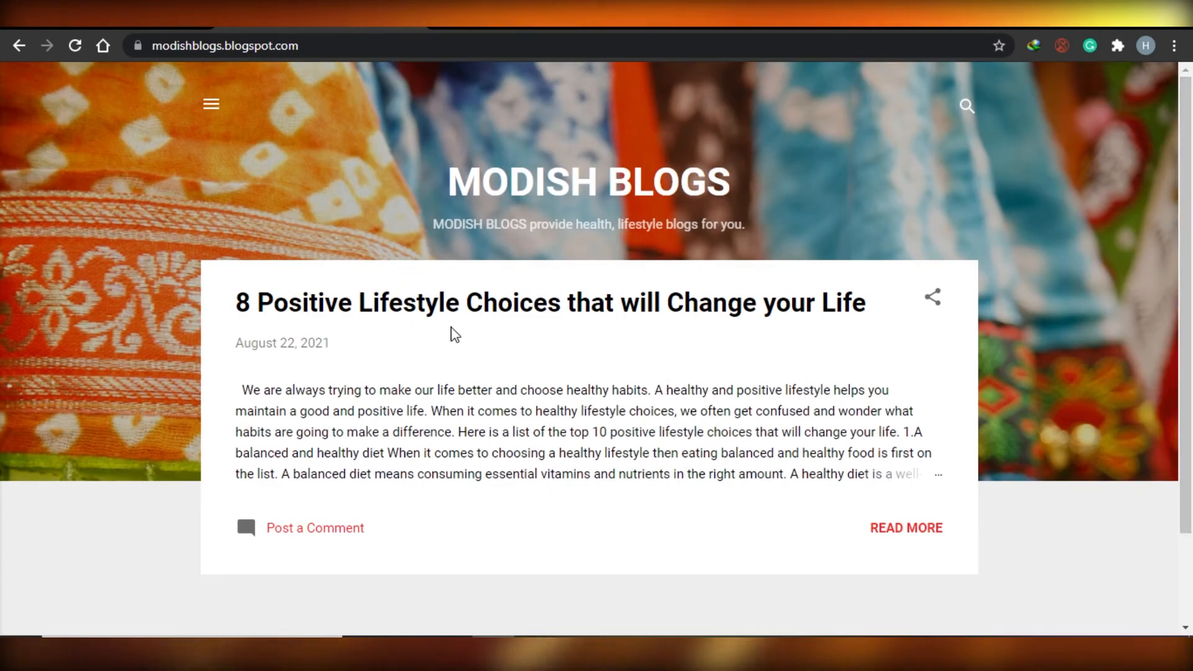
Step: Switch back to the Blogger dashboard and review the blog's statistics
click(22, 50)
click(149, 17)
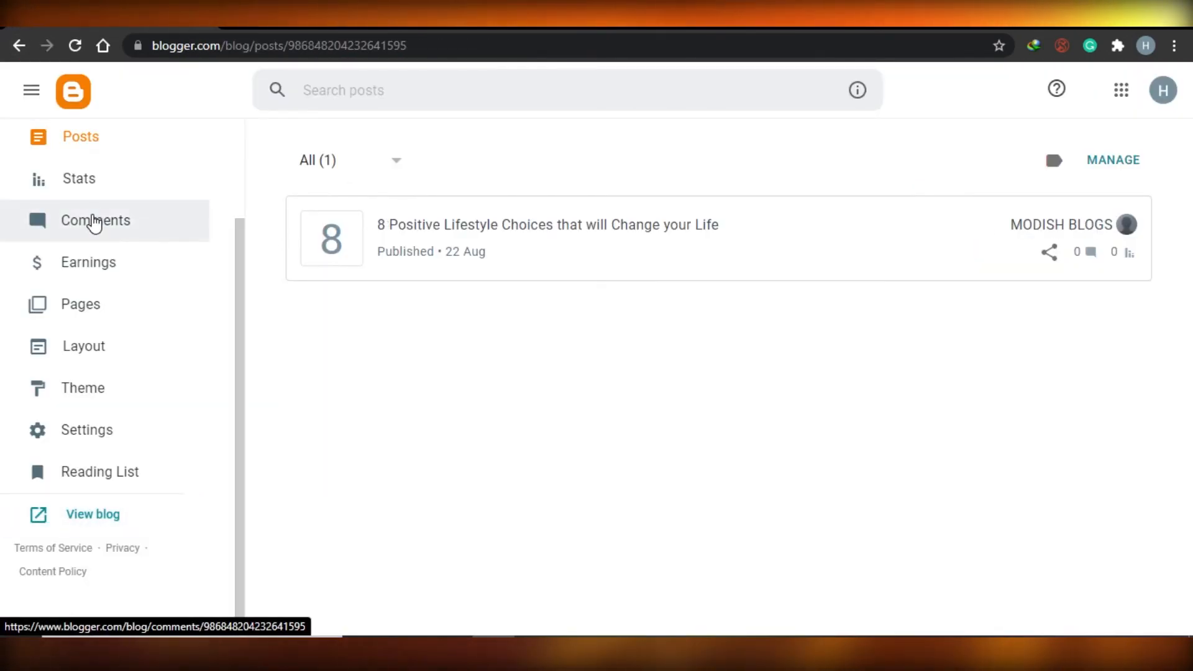
click(69, 175)
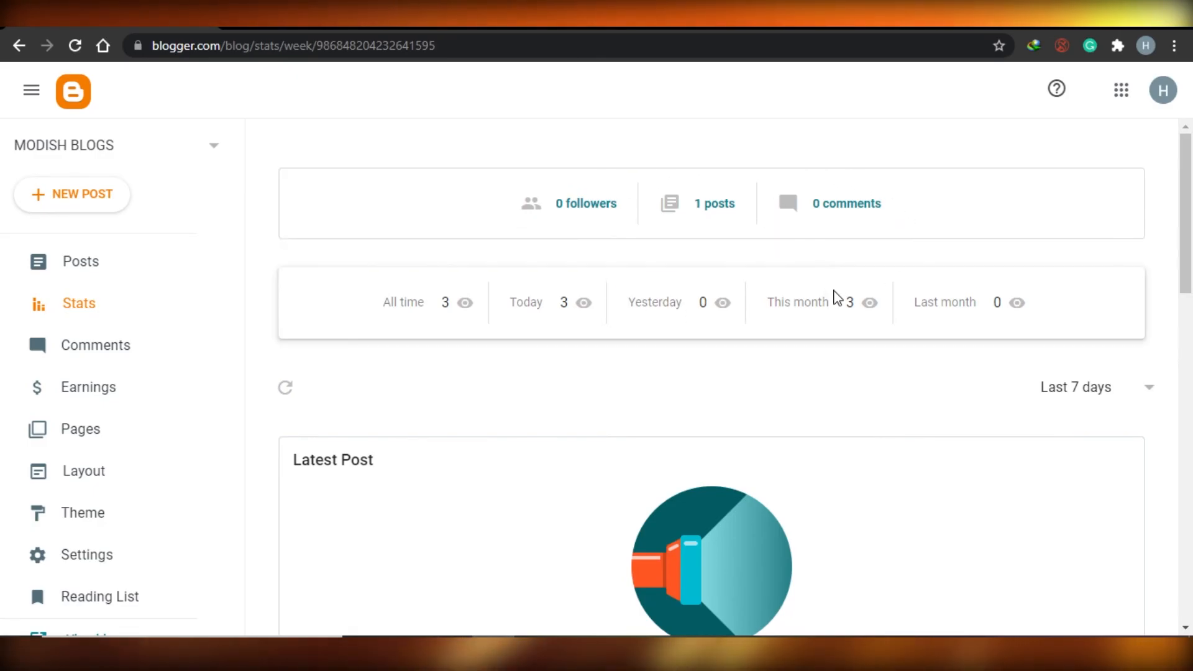
scroll(1190, 252, down, 2)
drag(1191, 252, 1191, 523)
Step: Open the blog's earnings page to view the AdSense account option
click(109, 386)
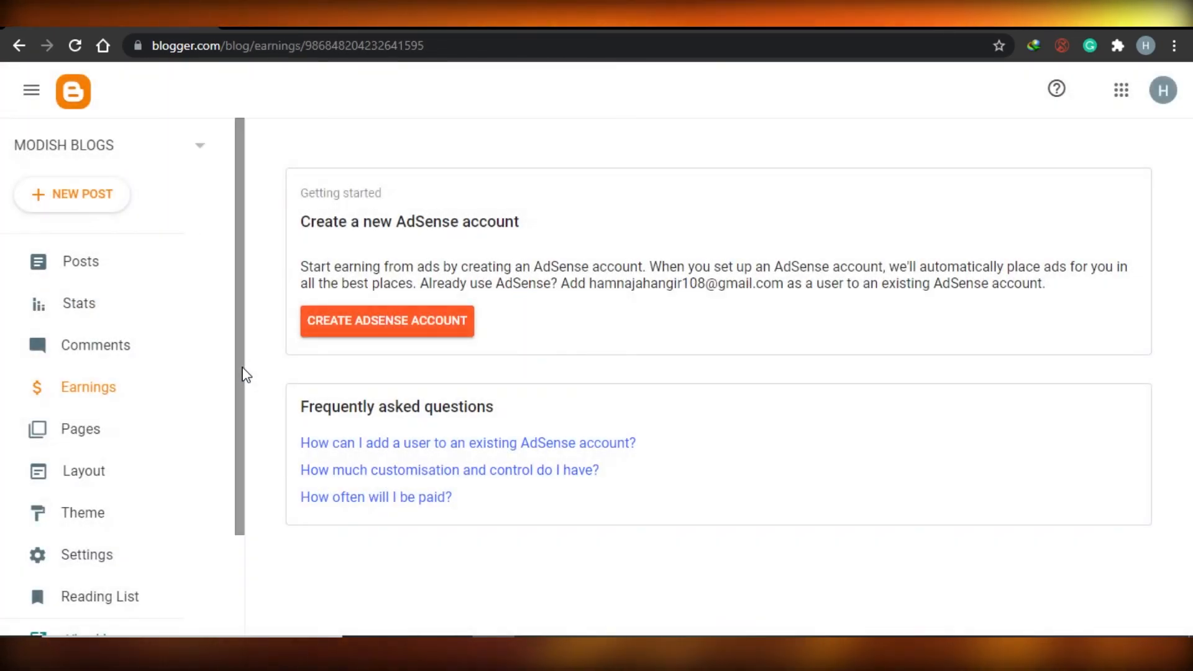
drag(245, 375, 240, 498)
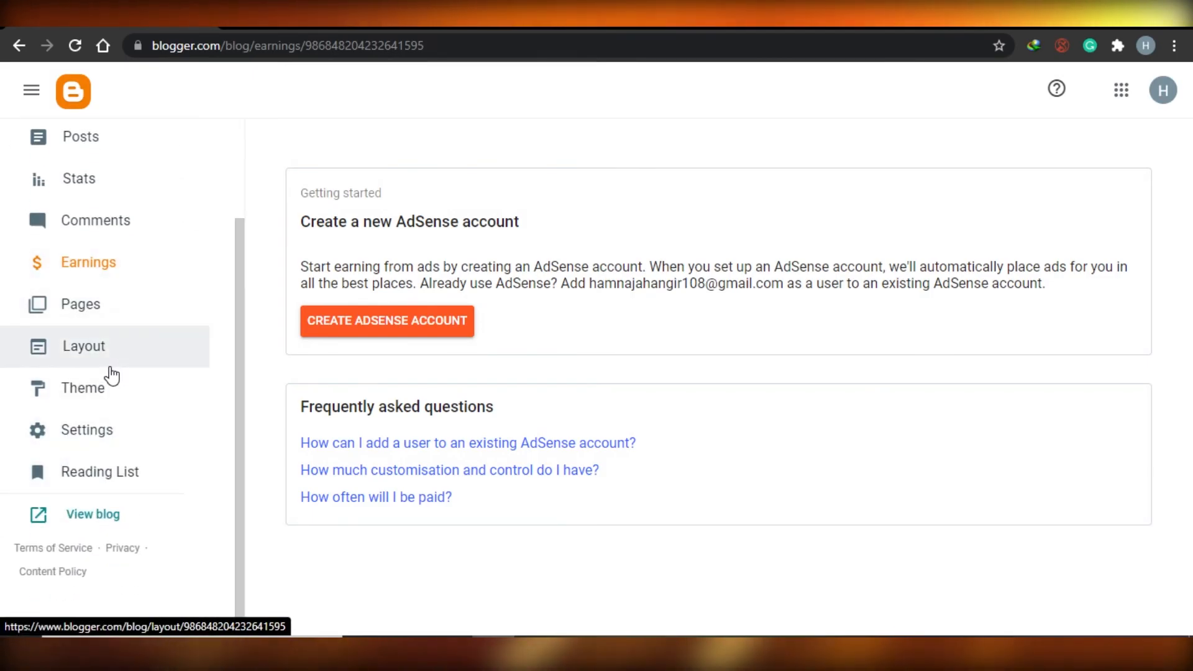
Step: Open the blog's layout page and look over the gadget sections for the sidebar, search, header and page list
click(104, 344)
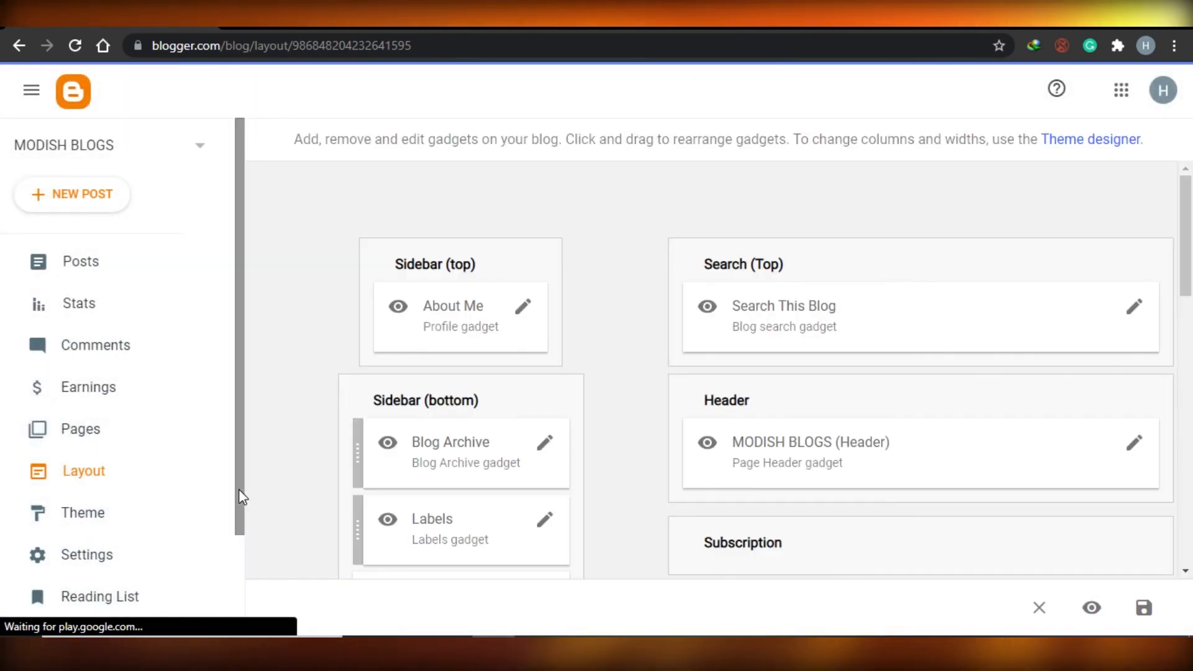
scroll(239, 541, down, 2)
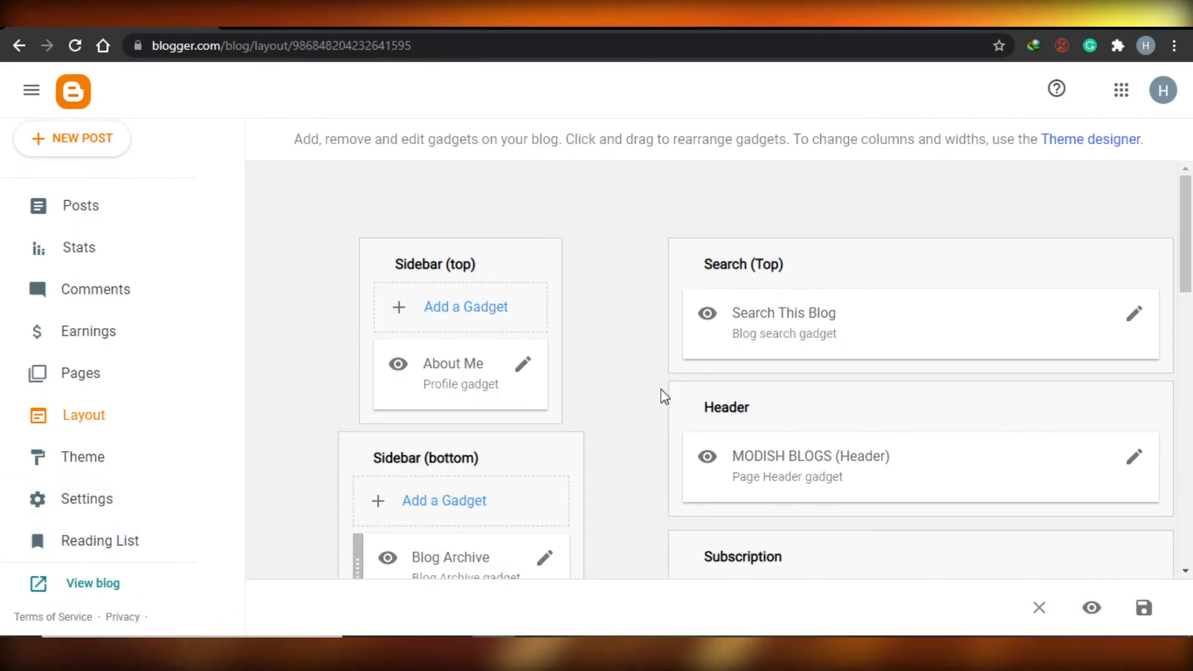
drag(1189, 232, 1190, 197)
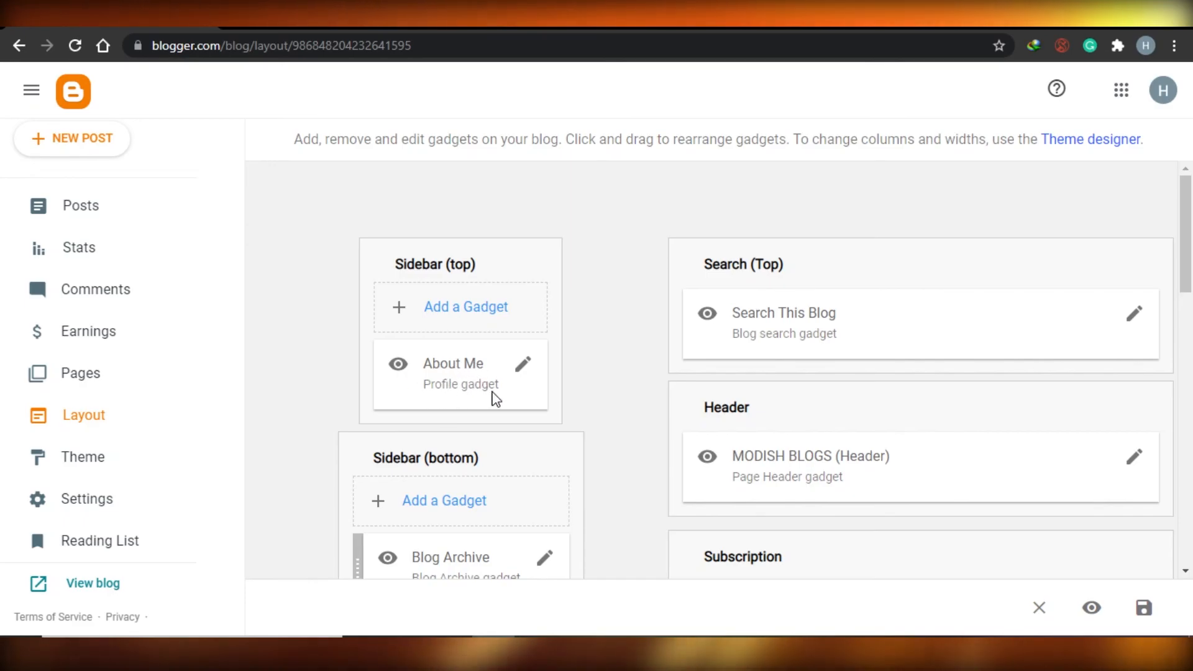
scroll(660, 538, down, 4)
scroll(1097, 266, up, 3)
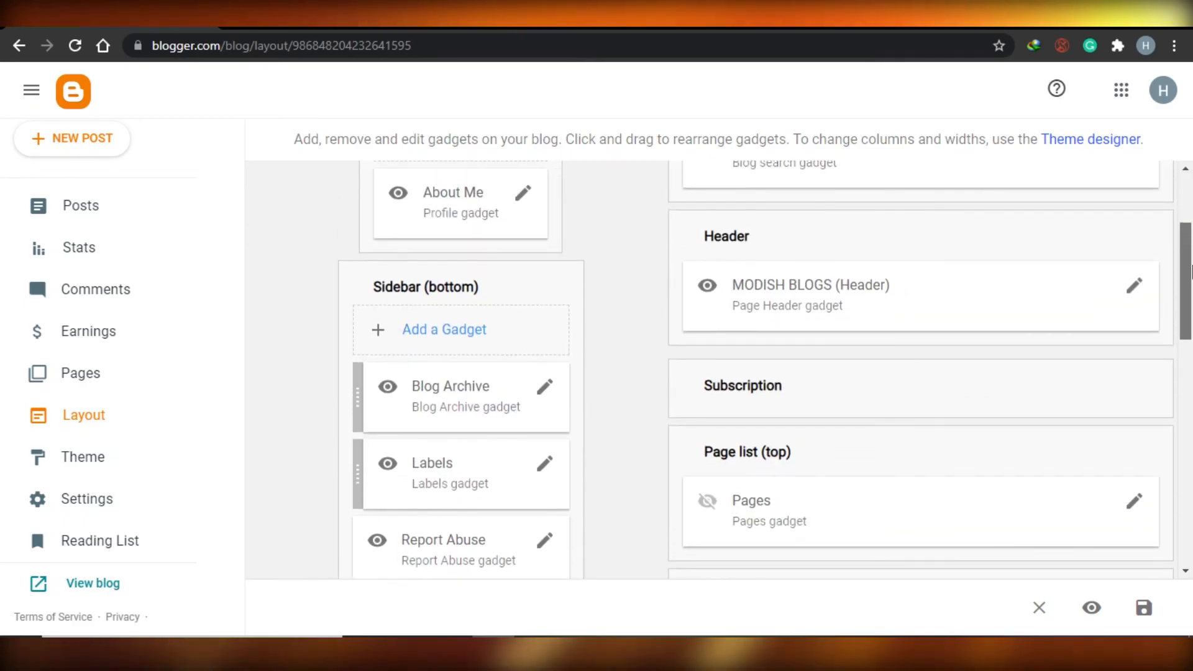
mouse_move(1190, 309)
mouse_down()
mouse_move(1190, 549)
mouse_move(1190, 303)
mouse_up()
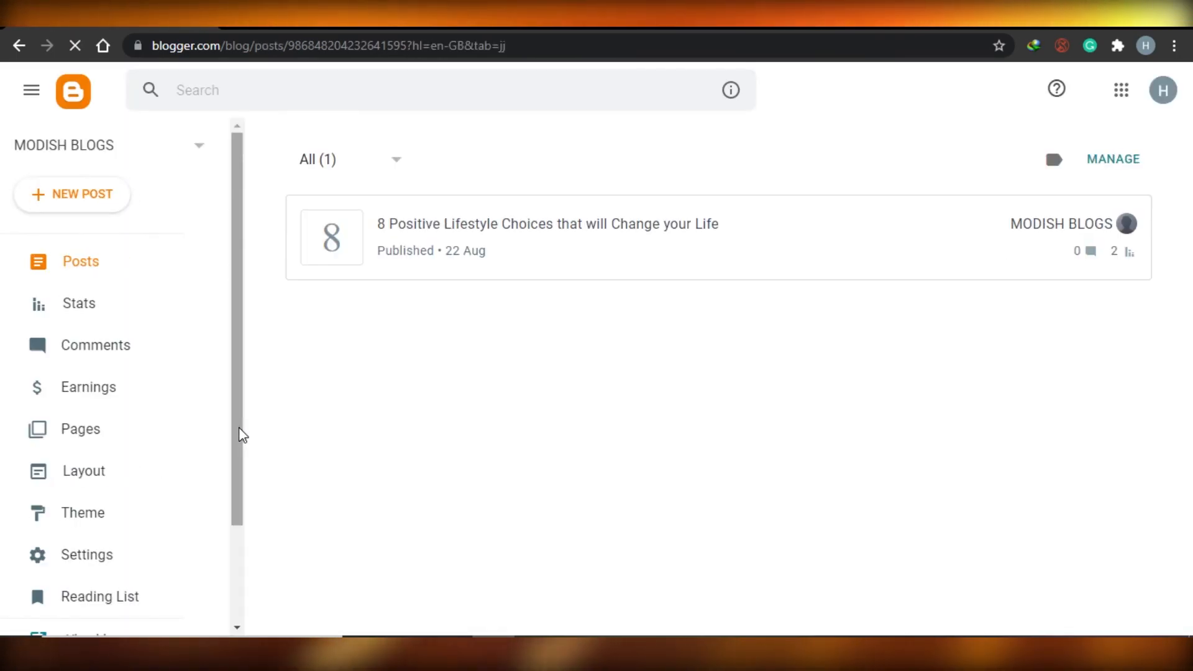
Step: Open the live MODISH BLOGS site from the posts dashboard
scroll(236, 483, down, 2)
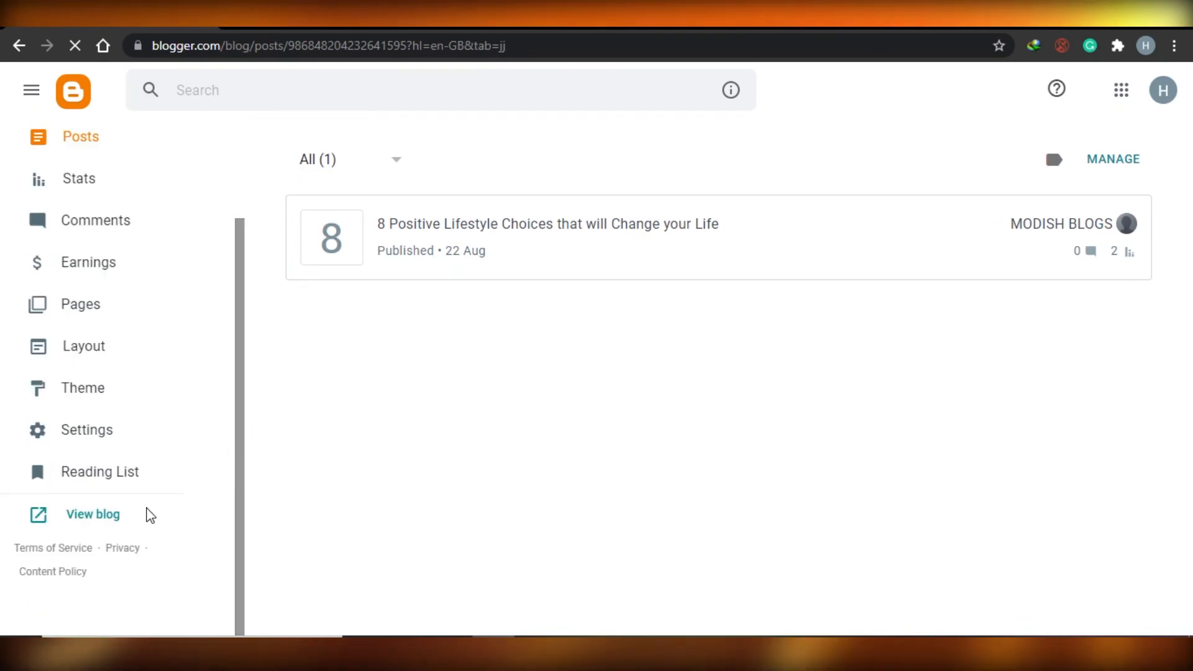
click(104, 517)
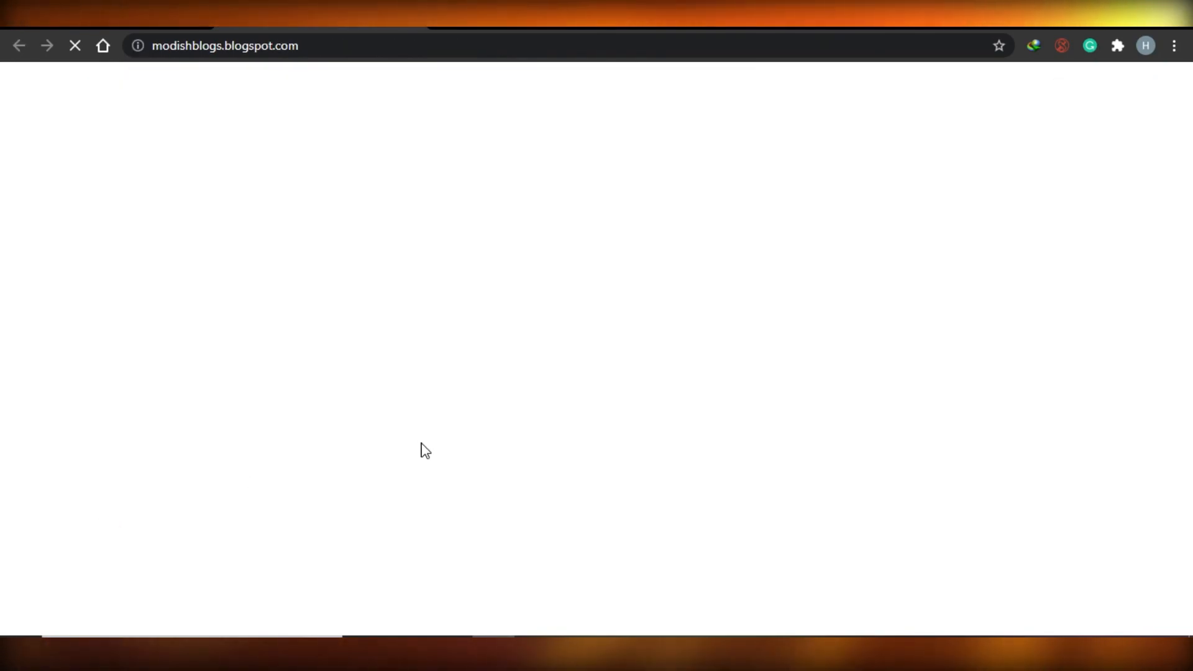